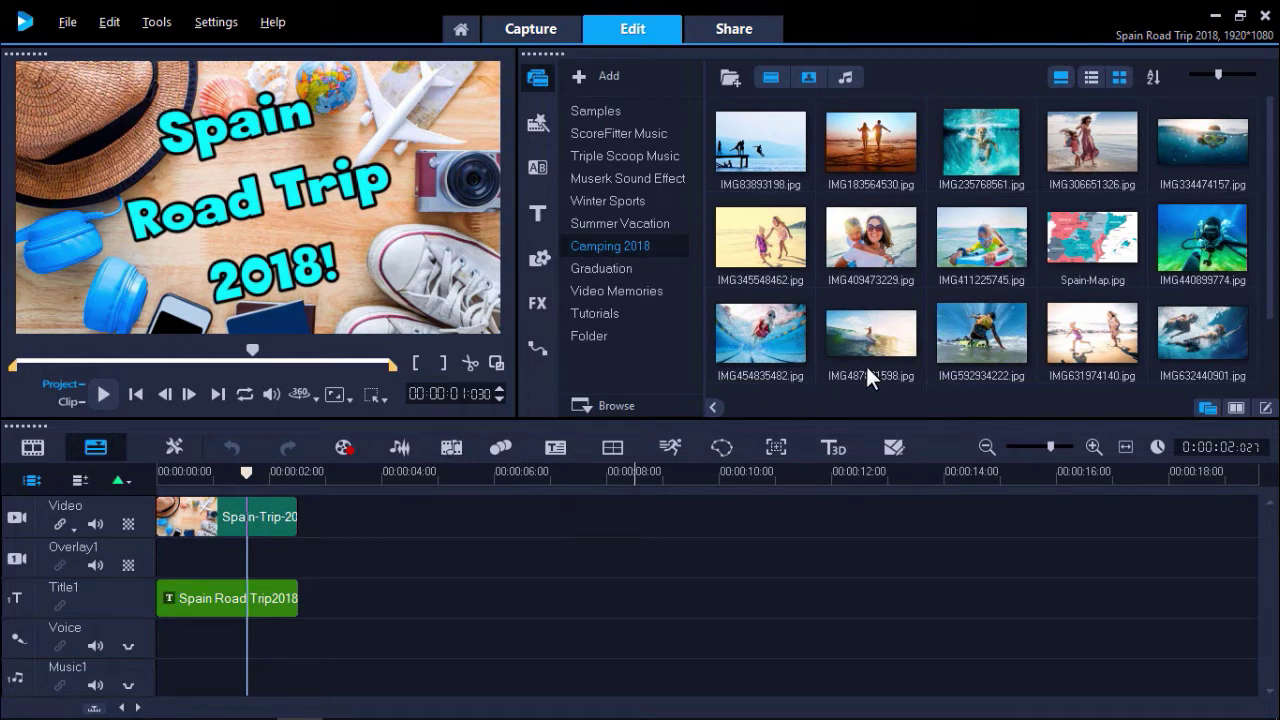
Place Spain-Map.jpg after the intro clip and apply the RotoPen filter to it
{"action": "left_click", "coordinate": [1060, 250]}
{"action": "left_click_drag", "start_coordinate": [1059, 248], "coordinate": [546, 514]}
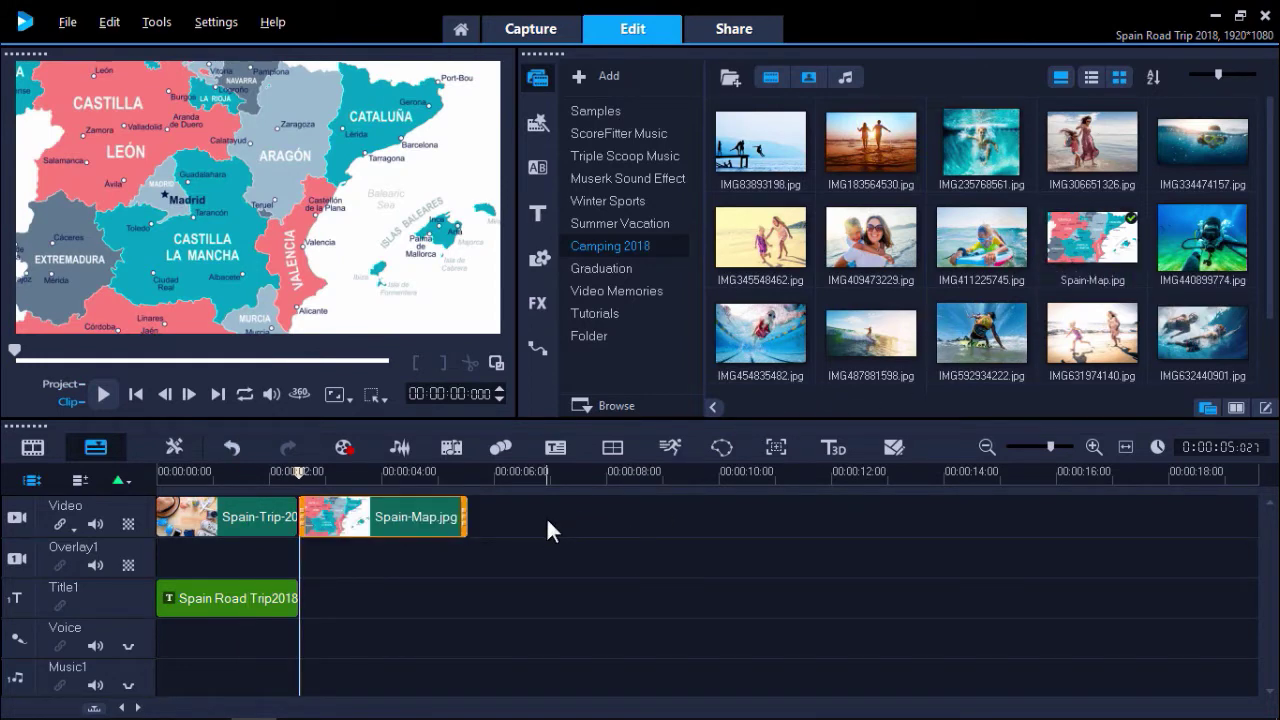
{"action": "left_click", "coordinate": [527, 301]}
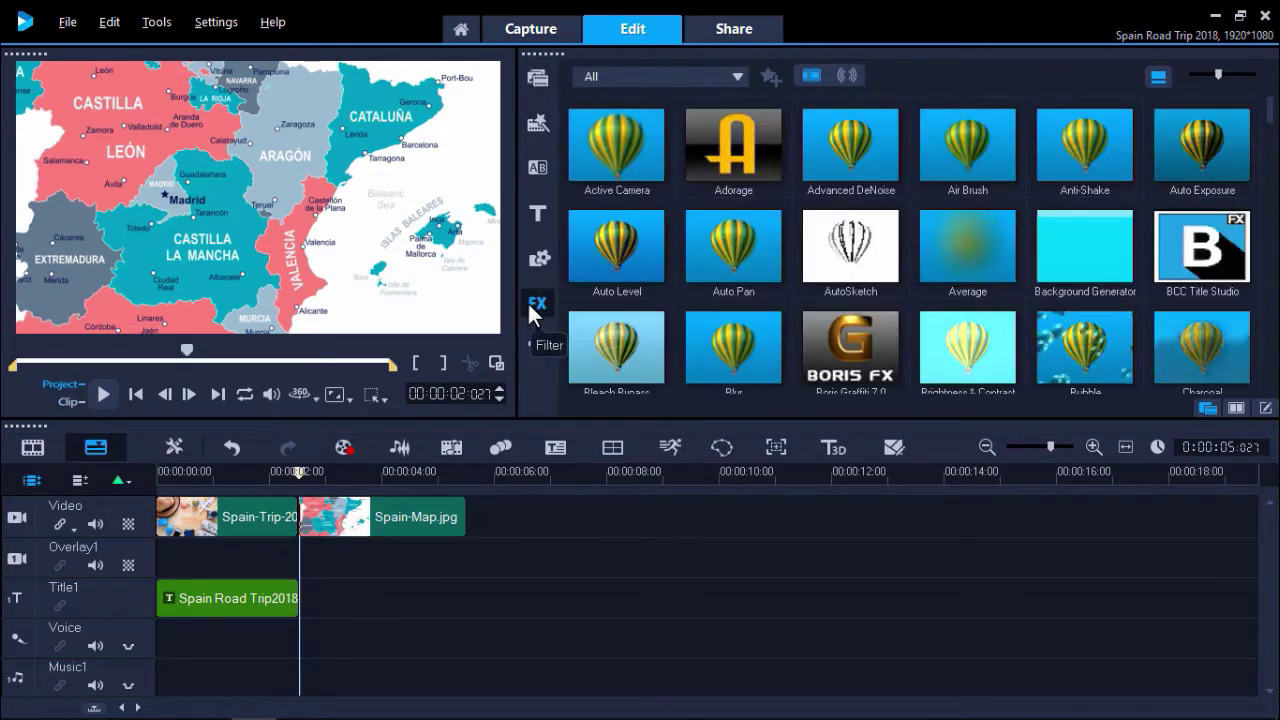
{"action": "scroll", "coordinate": [1268, 149], "scroll_direction": "down", "scroll_amount": 1}
{"action": "left_click_drag", "start_coordinate": [1268, 149], "coordinate": [1268, 289]}
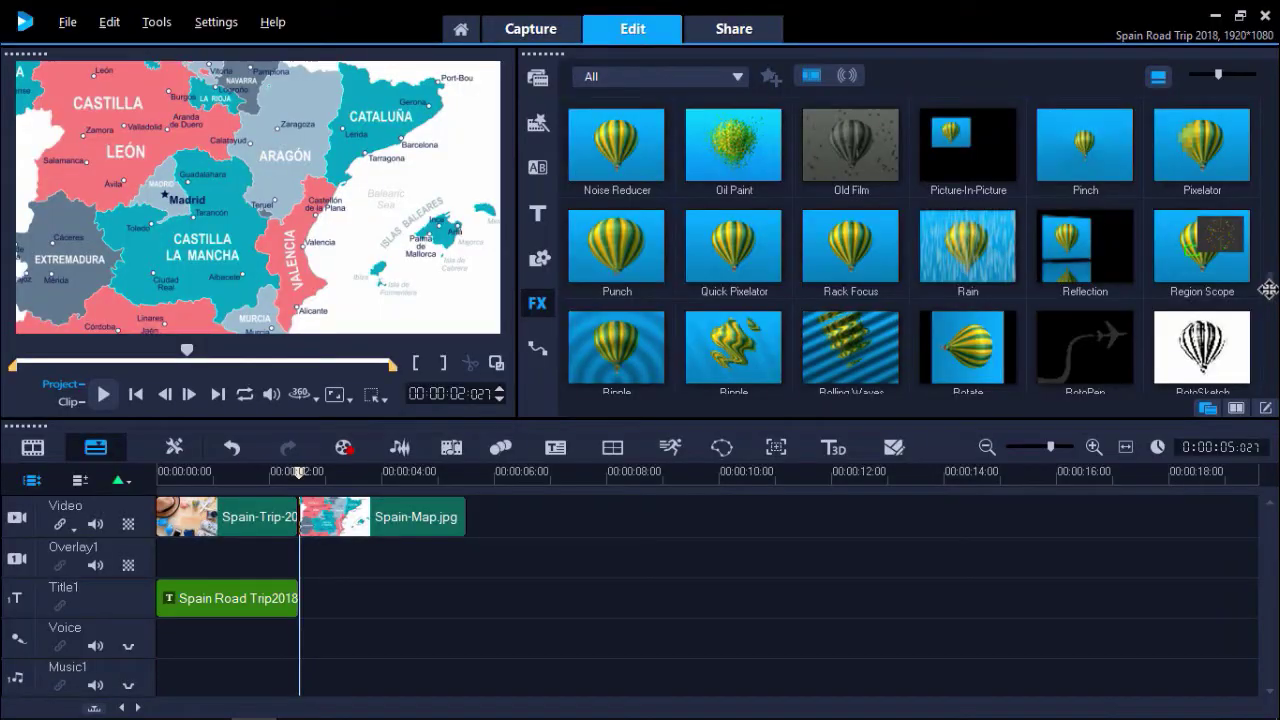
{"action": "left_click", "coordinate": [1099, 337]}
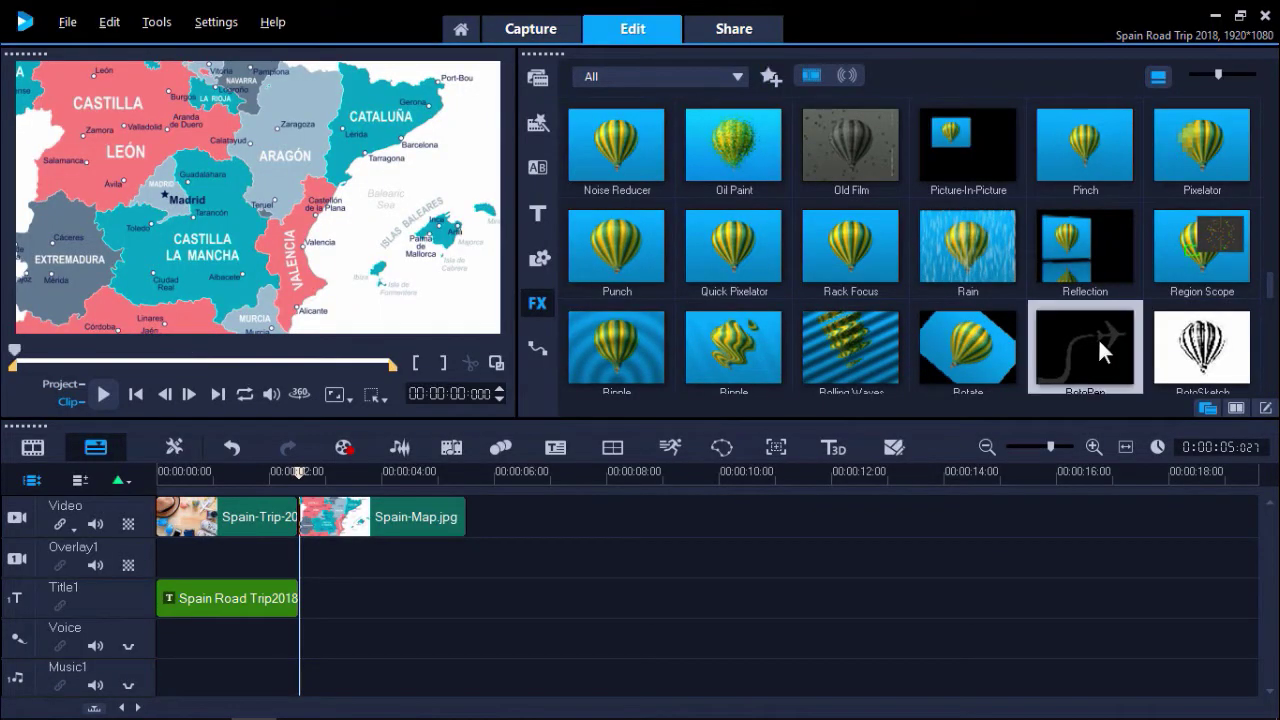
{"action": "left_click_drag", "start_coordinate": [1098, 337], "coordinate": [440, 514]}
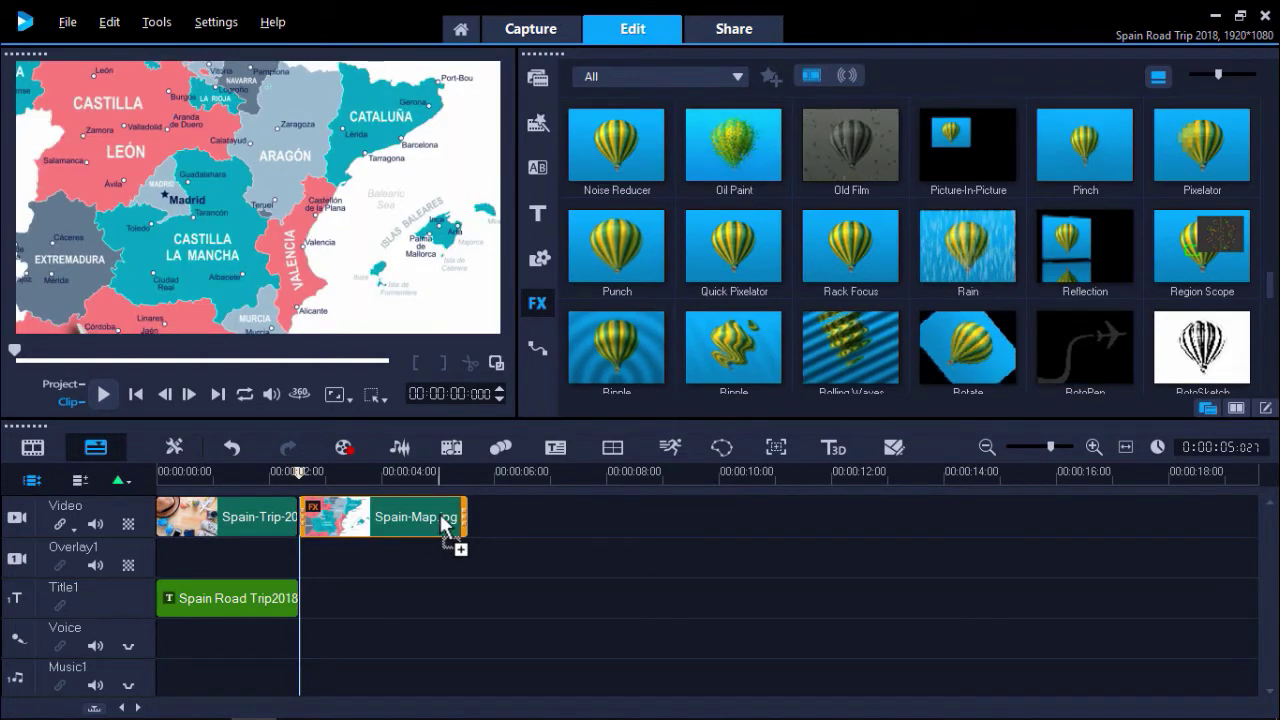
Preview the default RotoPen flight path, then open the Spain map clip's effect settings
{"action": "left_click", "coordinate": [110, 397]}
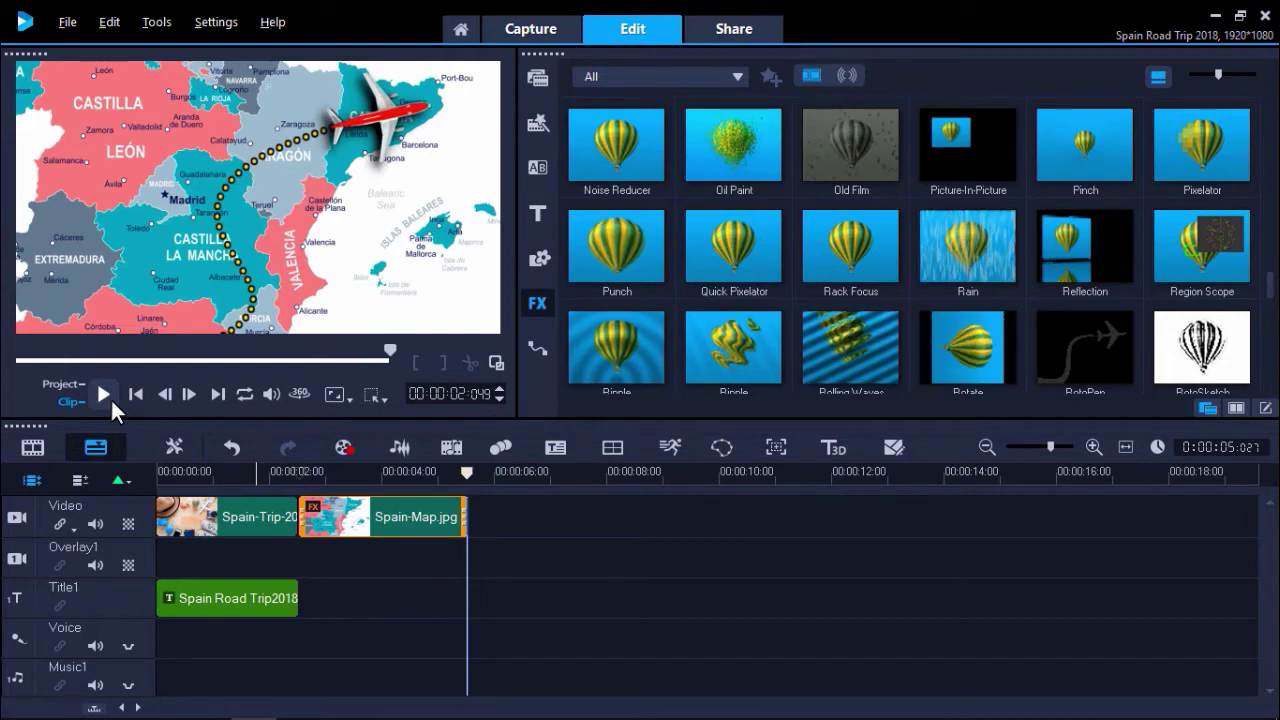
{"action": "double_click", "coordinate": [337, 510]}
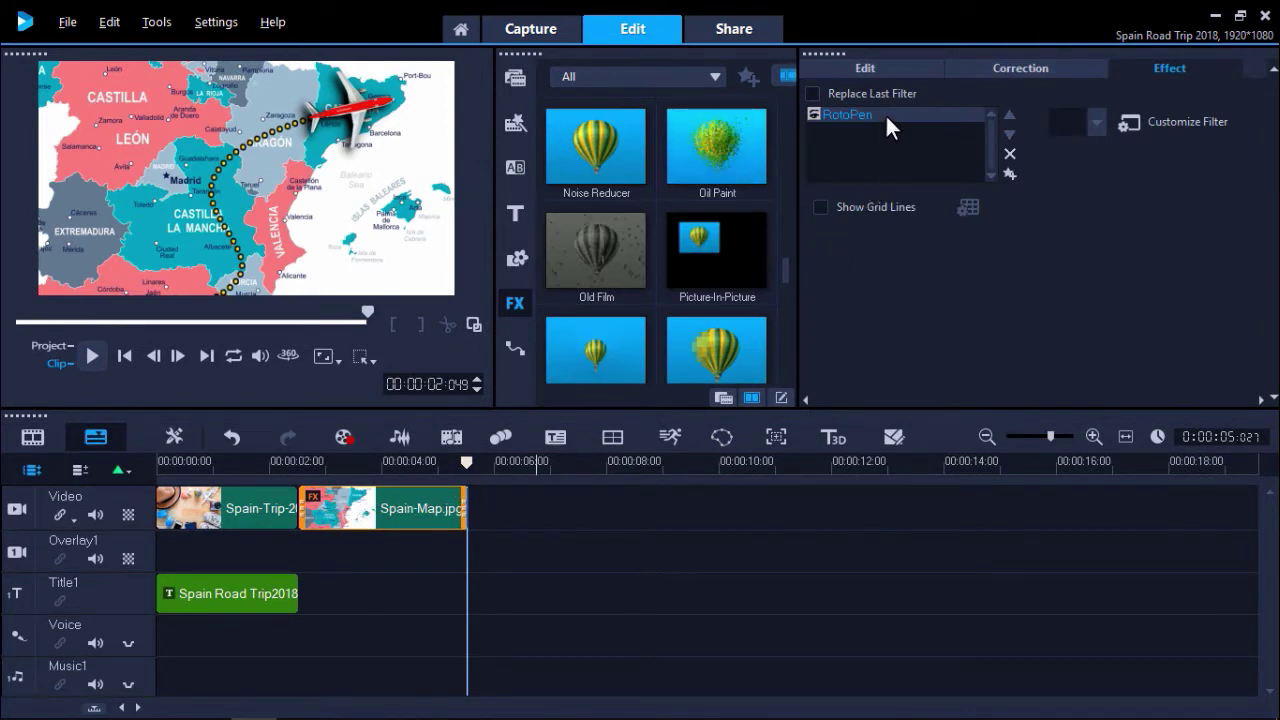
Draw a RotoPen route from Madrid via Albacete, Alicante and Valencia to Castellón de la Plana
{"action": "left_click", "coordinate": [1141, 124]}
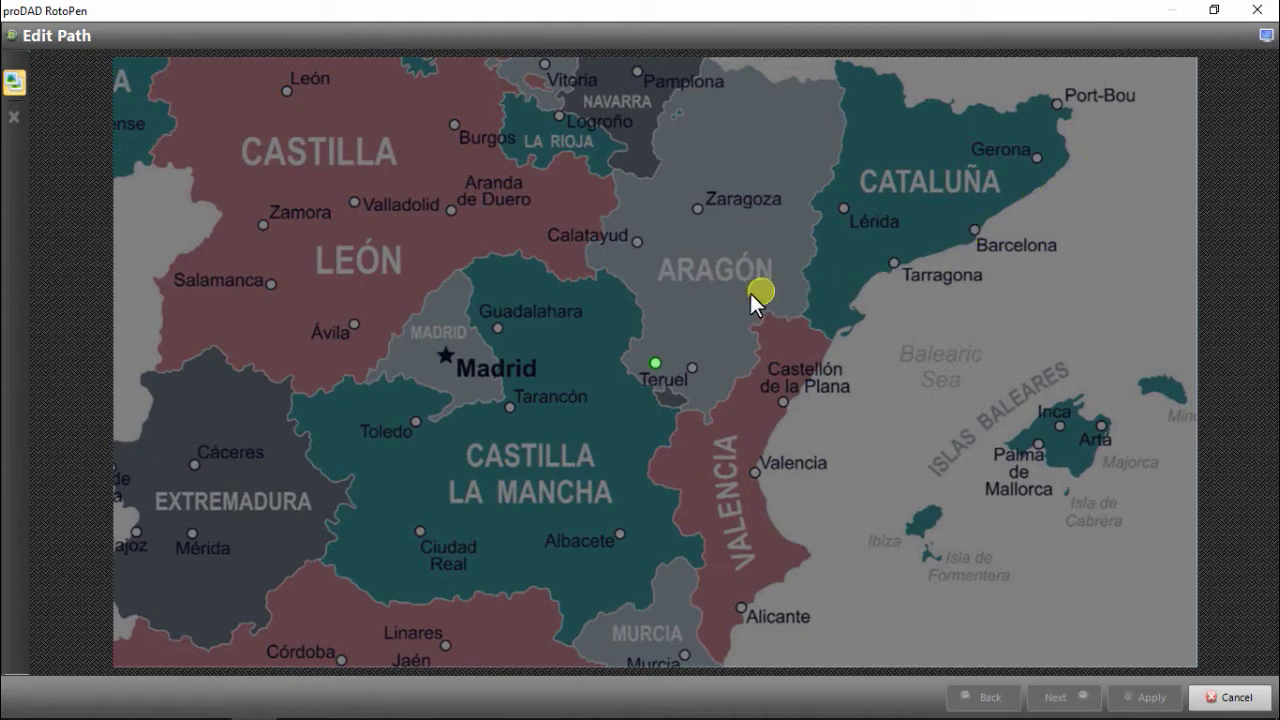
{"action": "left_click", "coordinate": [445, 355]}
{"action": "left_click", "coordinate": [621, 533]}
{"action": "left_click", "coordinate": [742, 606]}
{"action": "left_click", "coordinate": [755, 472]}
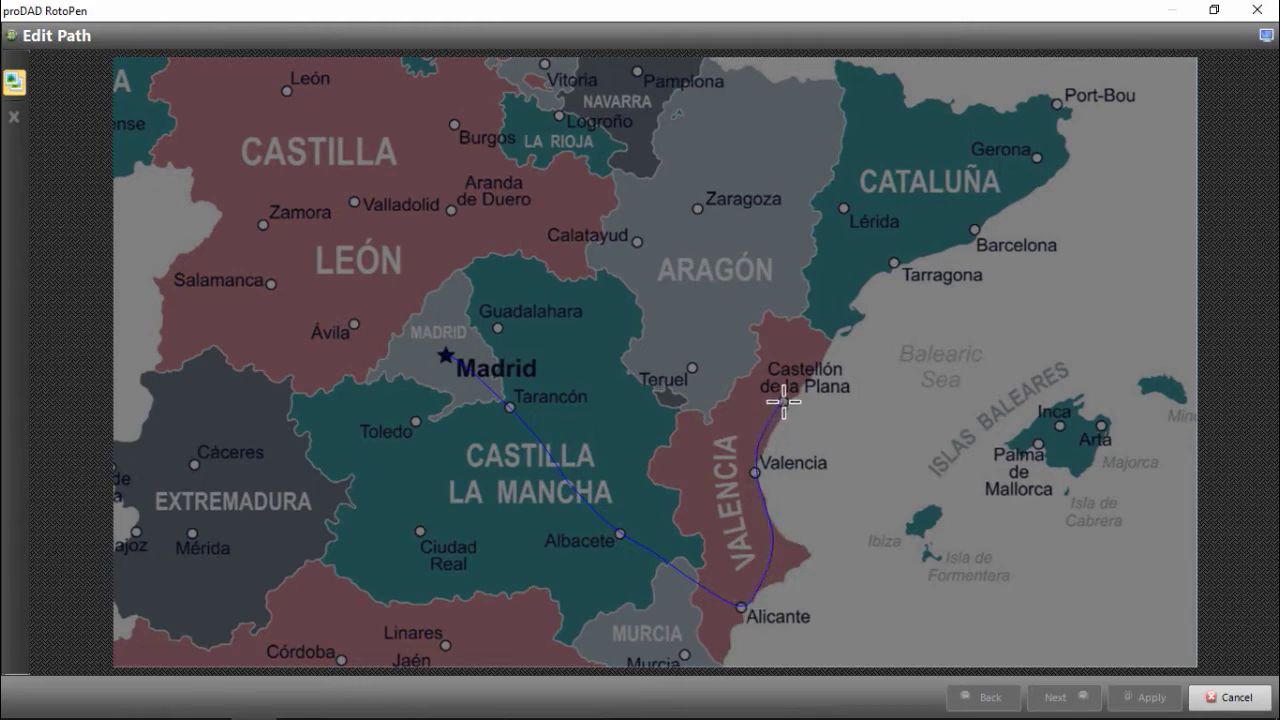
{"action": "double_click", "coordinate": [782, 404]}
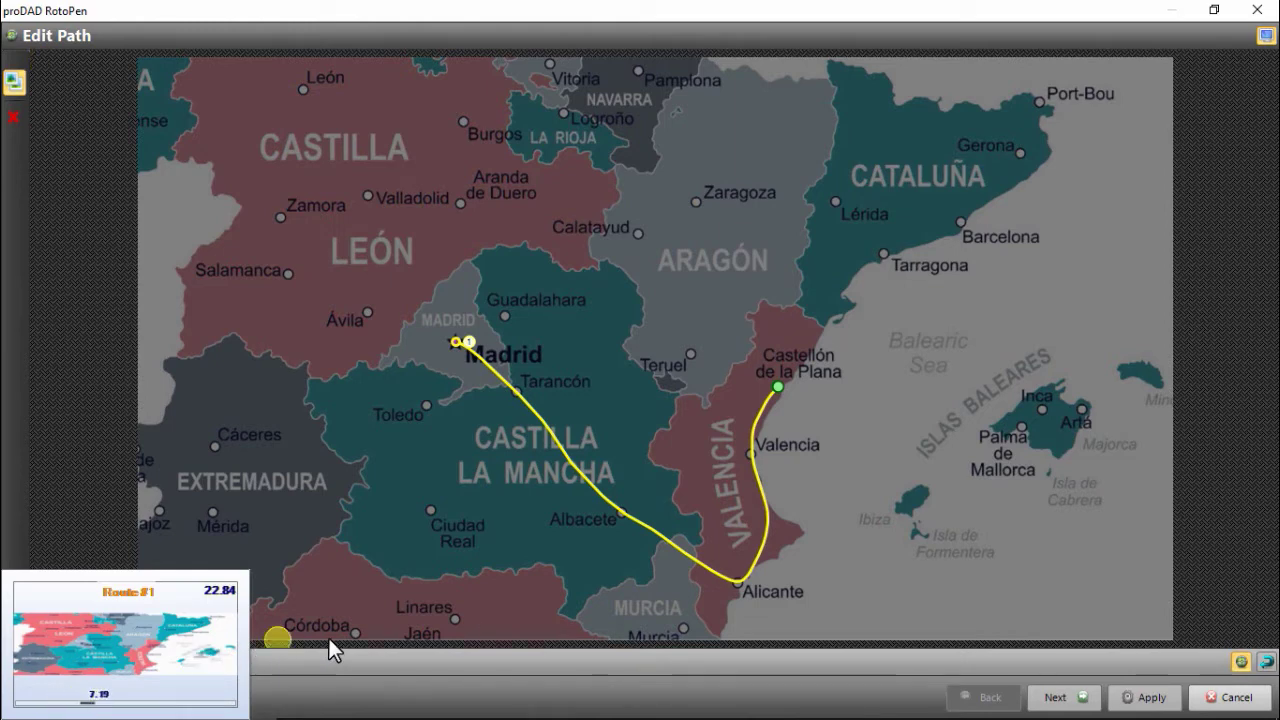
Give the Madrid–Castellón route the cyan glowing path style
{"action": "left_click", "coordinate": [1063, 697]}
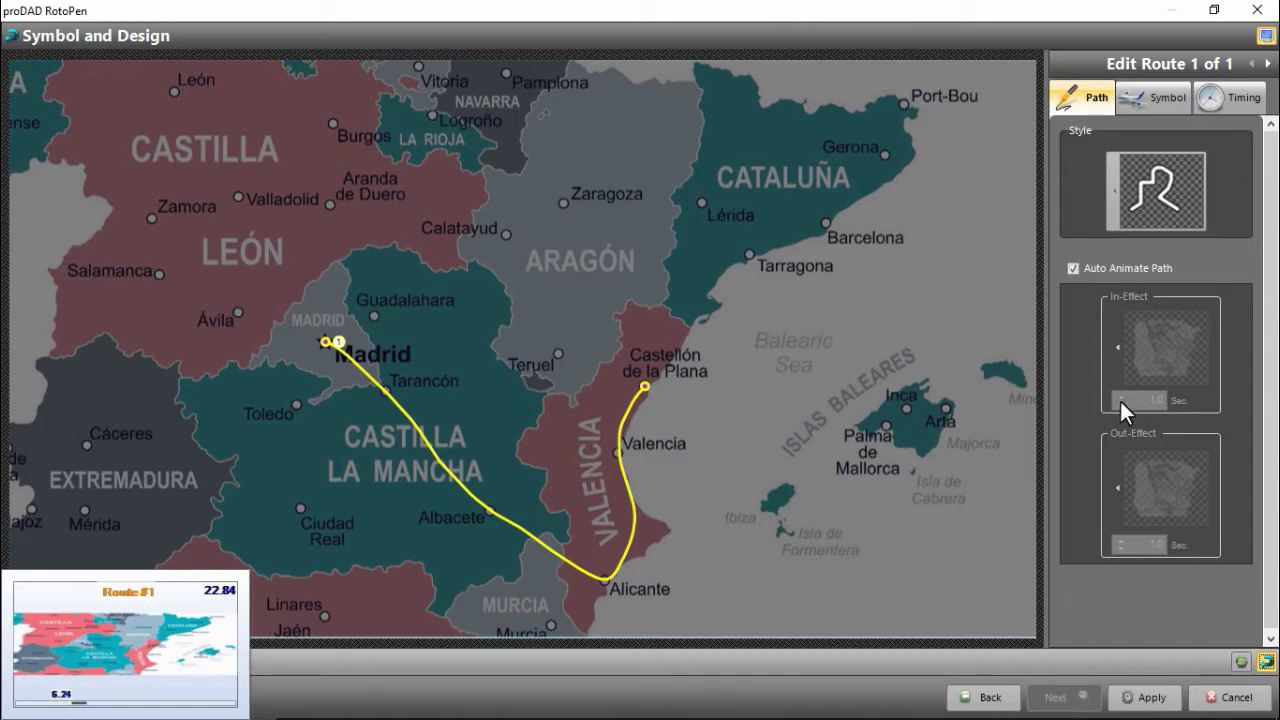
{"action": "left_click", "coordinate": [1128, 188]}
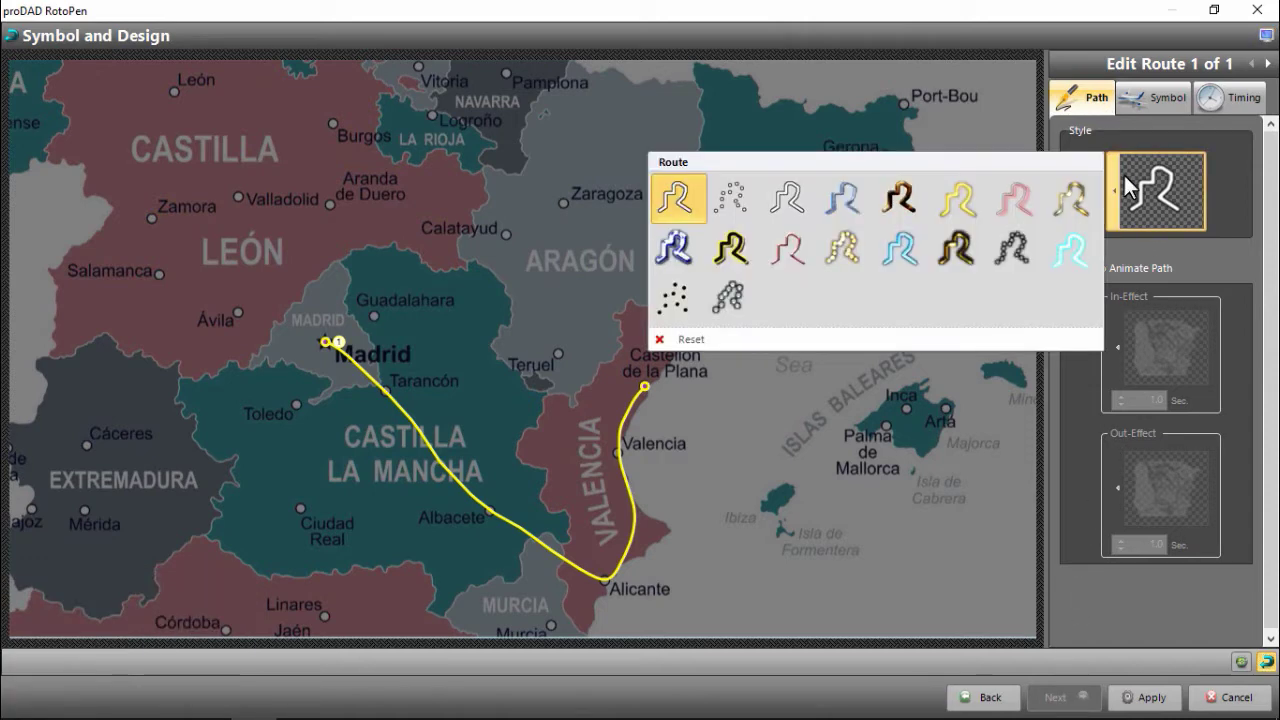
{"action": "left_click", "coordinate": [904, 250]}
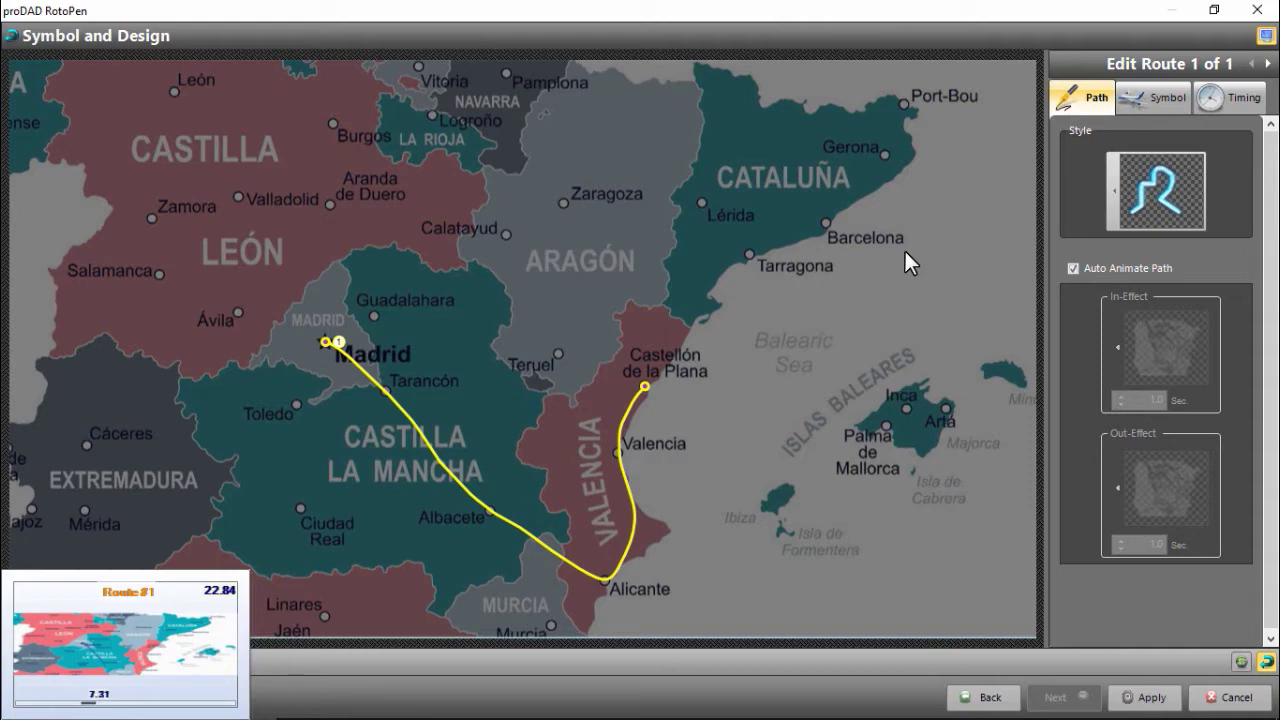
Make a red car at 200% size the traveler, with a red car and arrow as retrace symbol
{"action": "left_click", "coordinate": [1164, 106]}
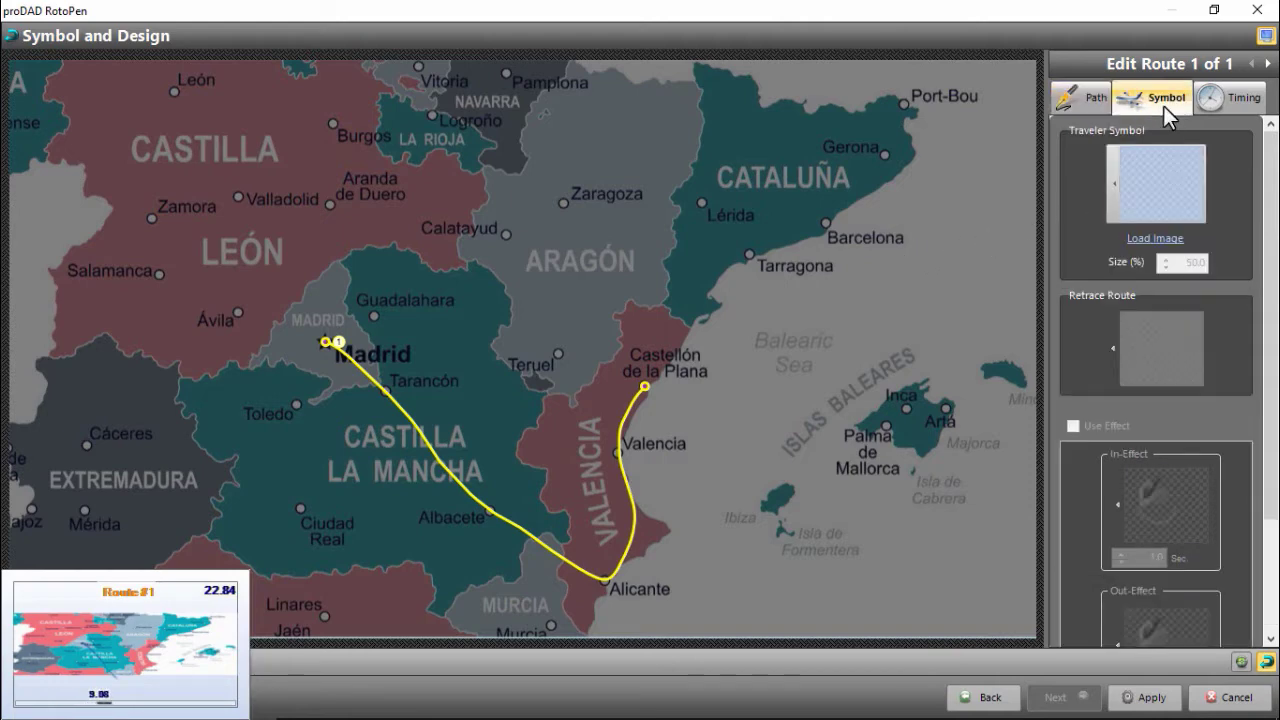
{"action": "left_click", "coordinate": [1145, 174]}
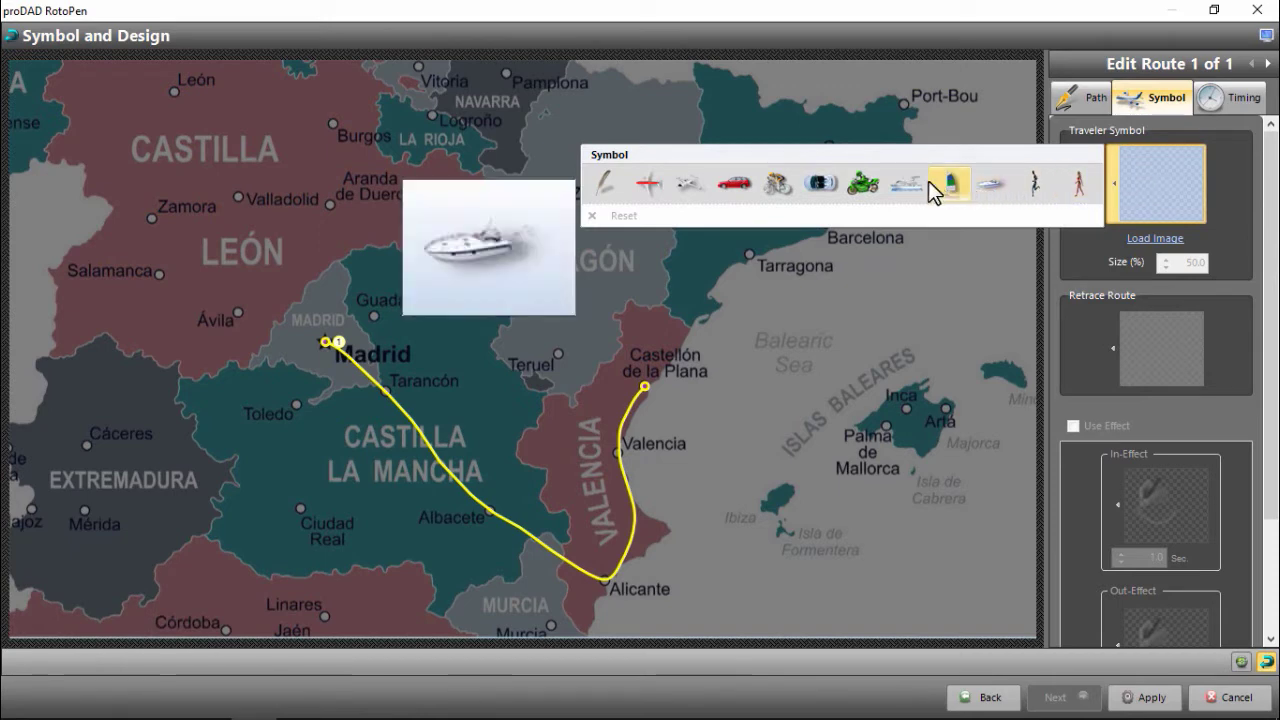
{"action": "left_click", "coordinate": [744, 179]}
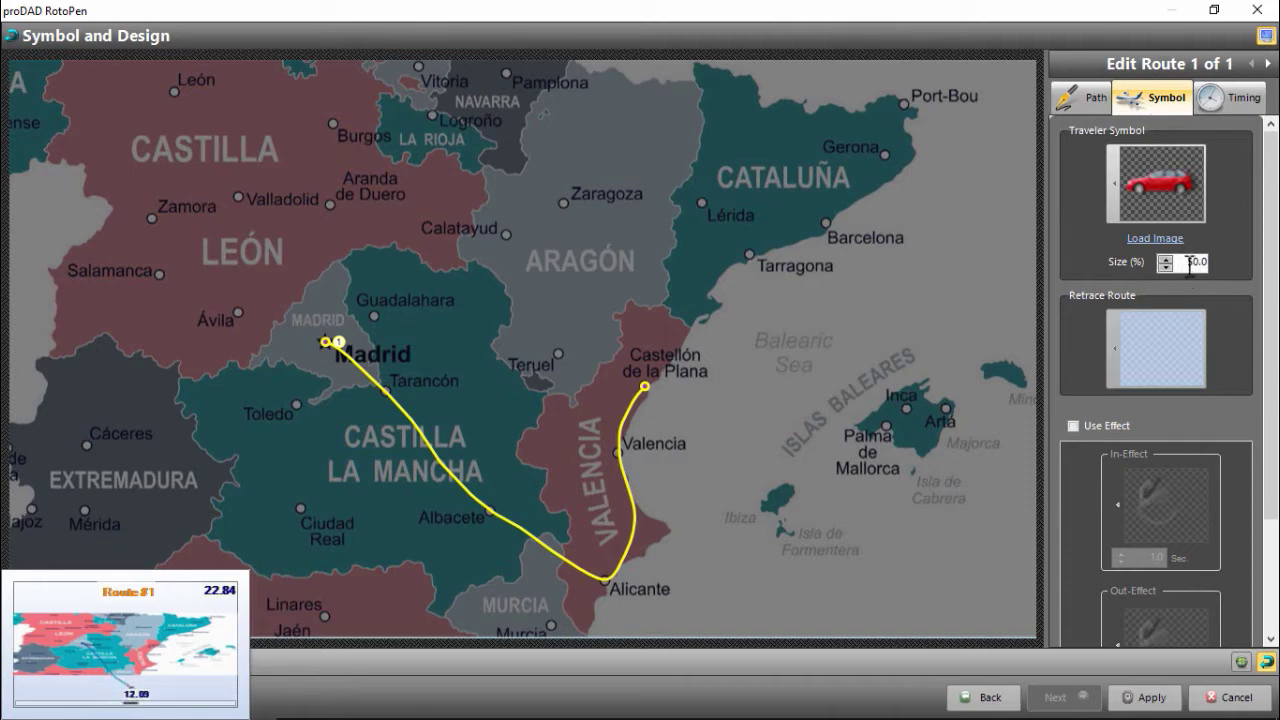
{"action": "left_click_drag", "start_coordinate": [1186, 264], "coordinate": [1193, 266]}
{"action": "type", "text": "20"}
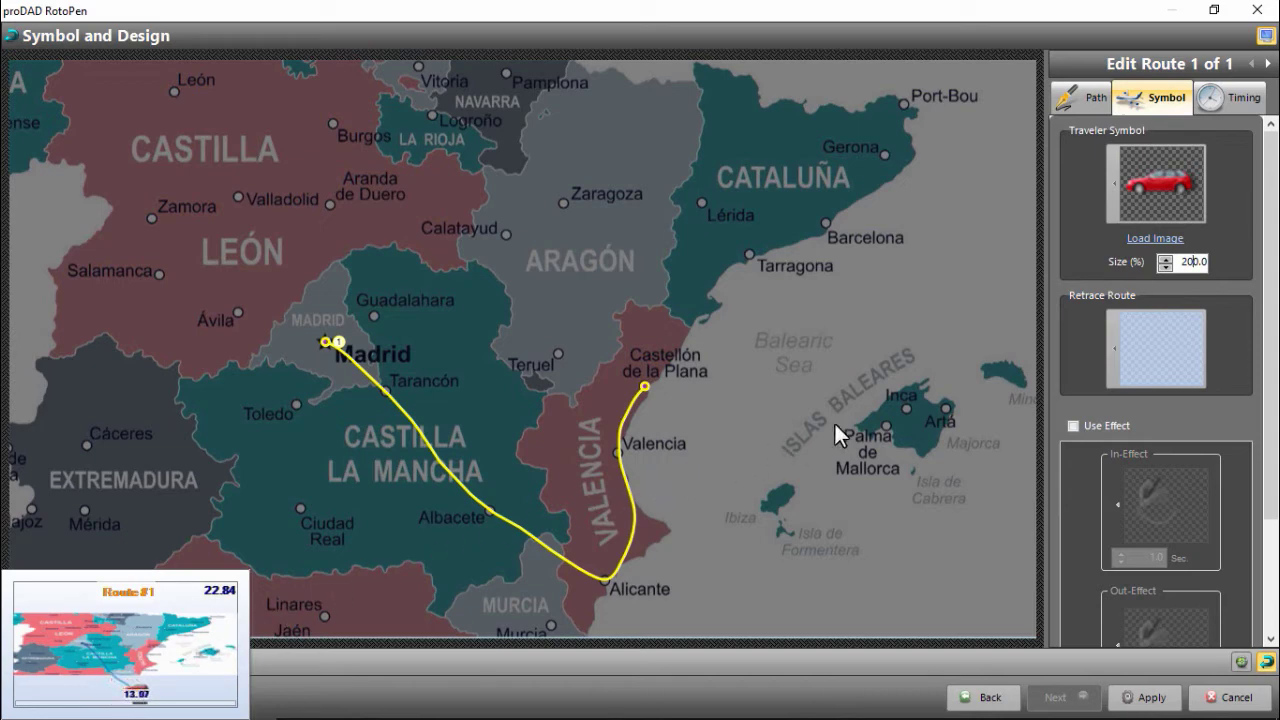
{"action": "left_click", "coordinate": [1126, 357]}
{"action": "left_click", "coordinate": [1126, 357]}
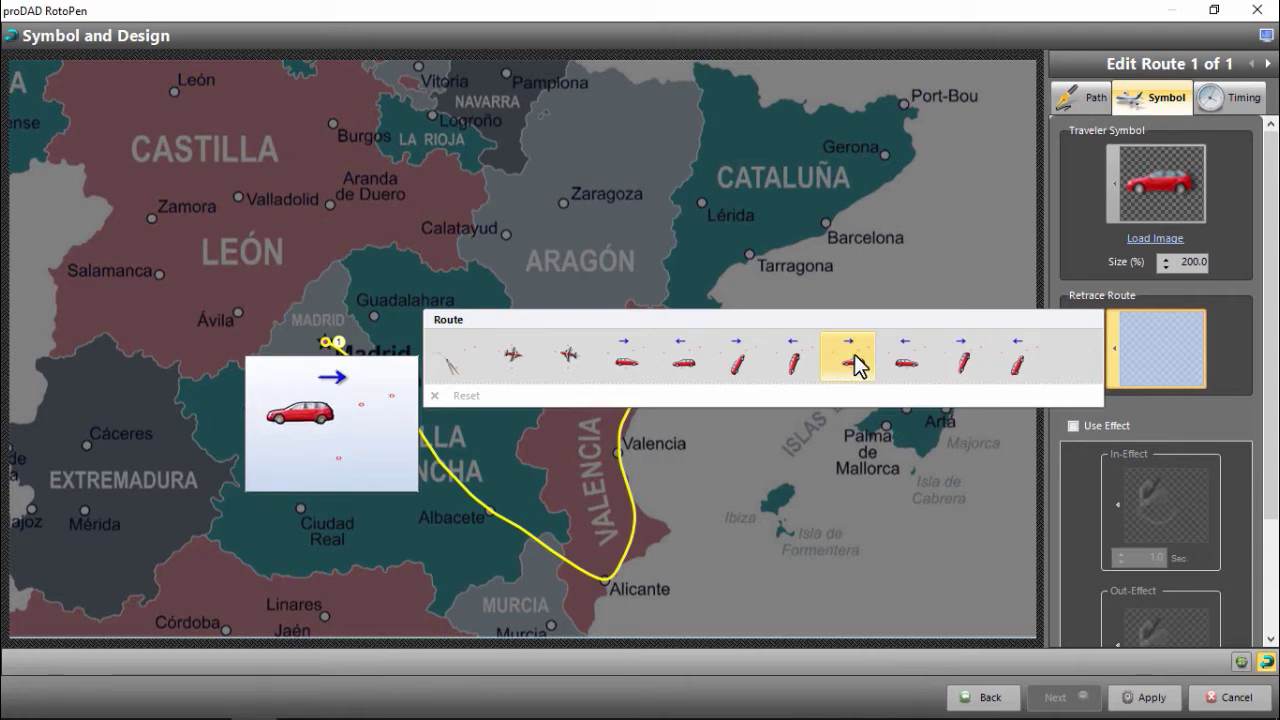
{"action": "left_click", "coordinate": [738, 358]}
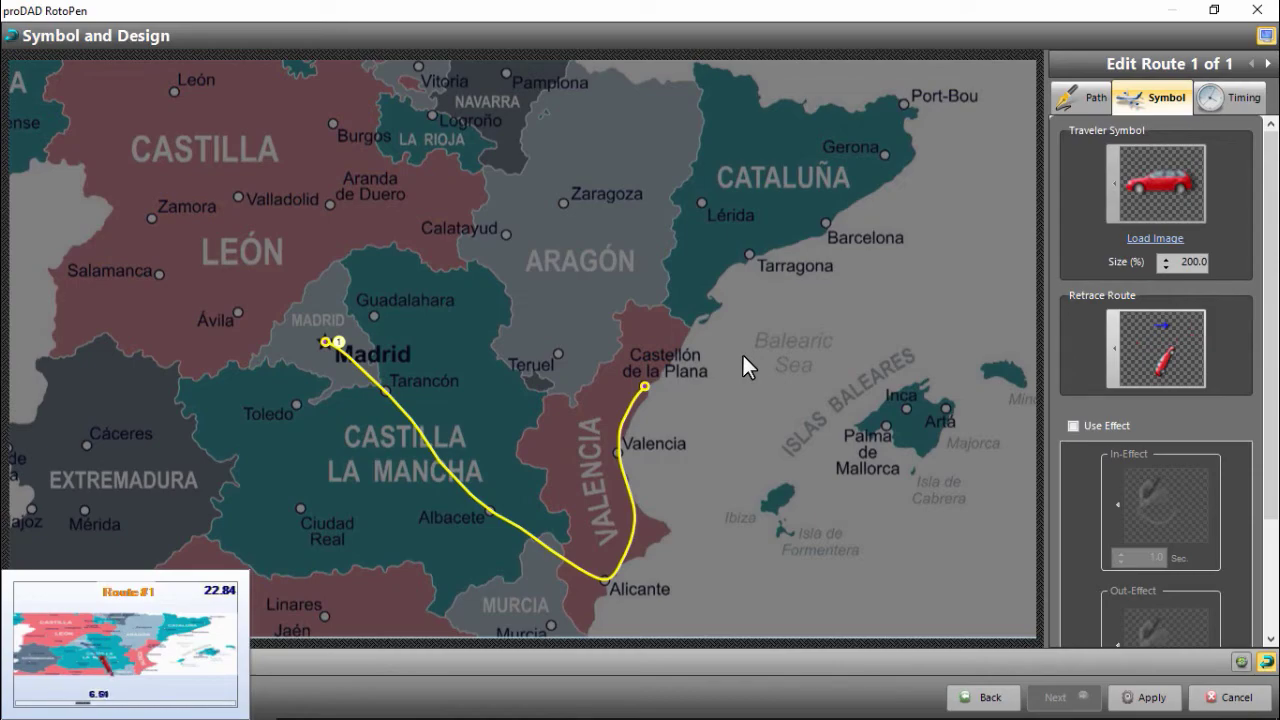
Apply the RotoPen route and preview the map clip from about 2 seconds
{"action": "left_click", "coordinate": [1140, 697]}
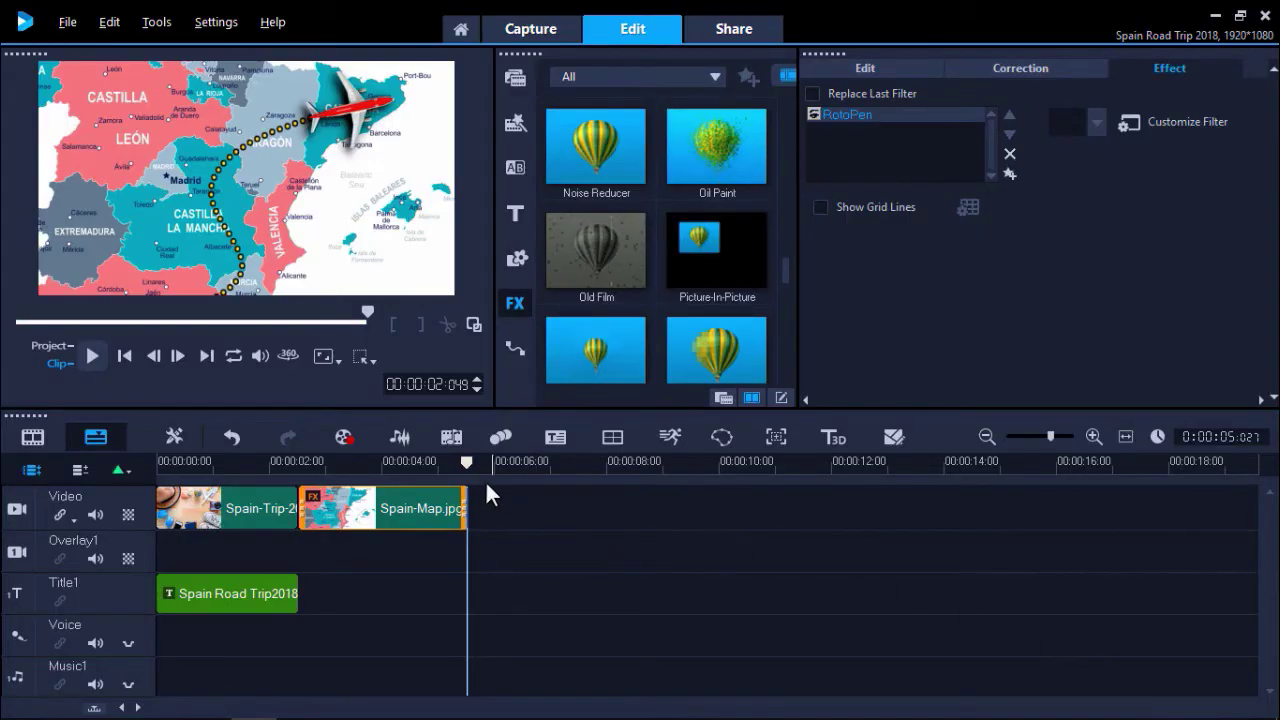
{"action": "left_click_drag", "start_coordinate": [467, 468], "coordinate": [301, 462]}
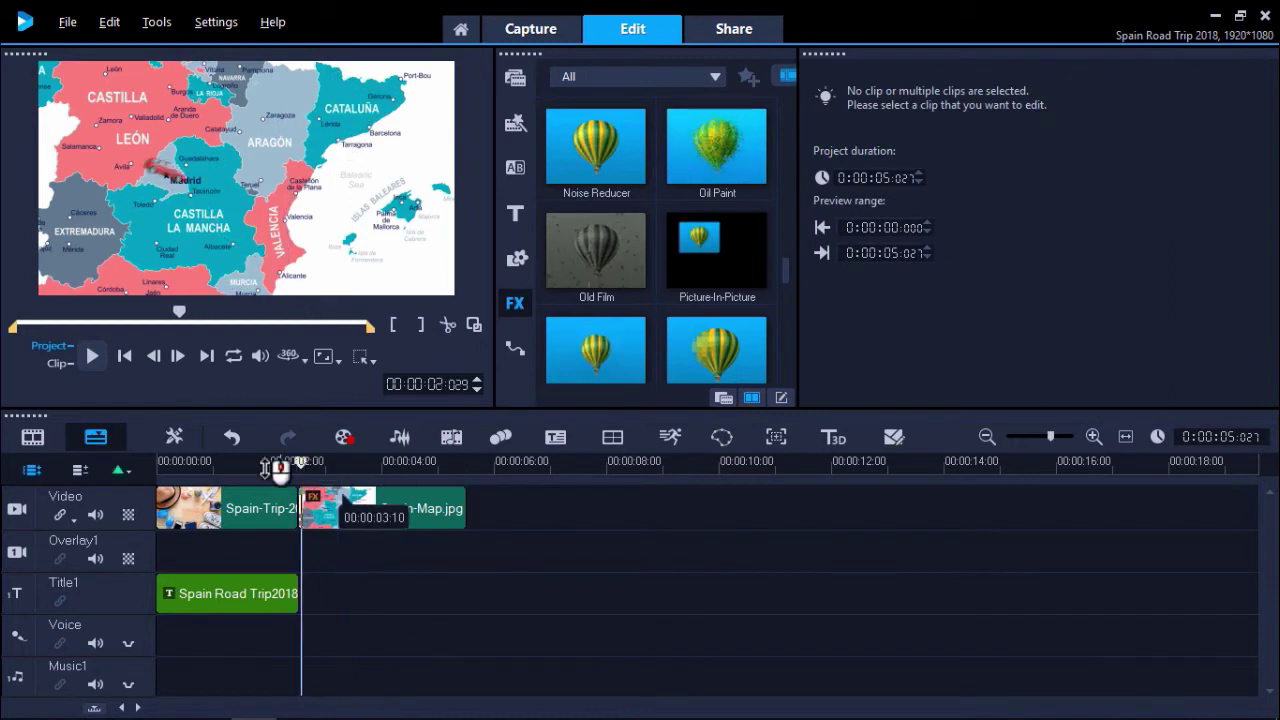
{"action": "left_click", "coordinate": [96, 359]}
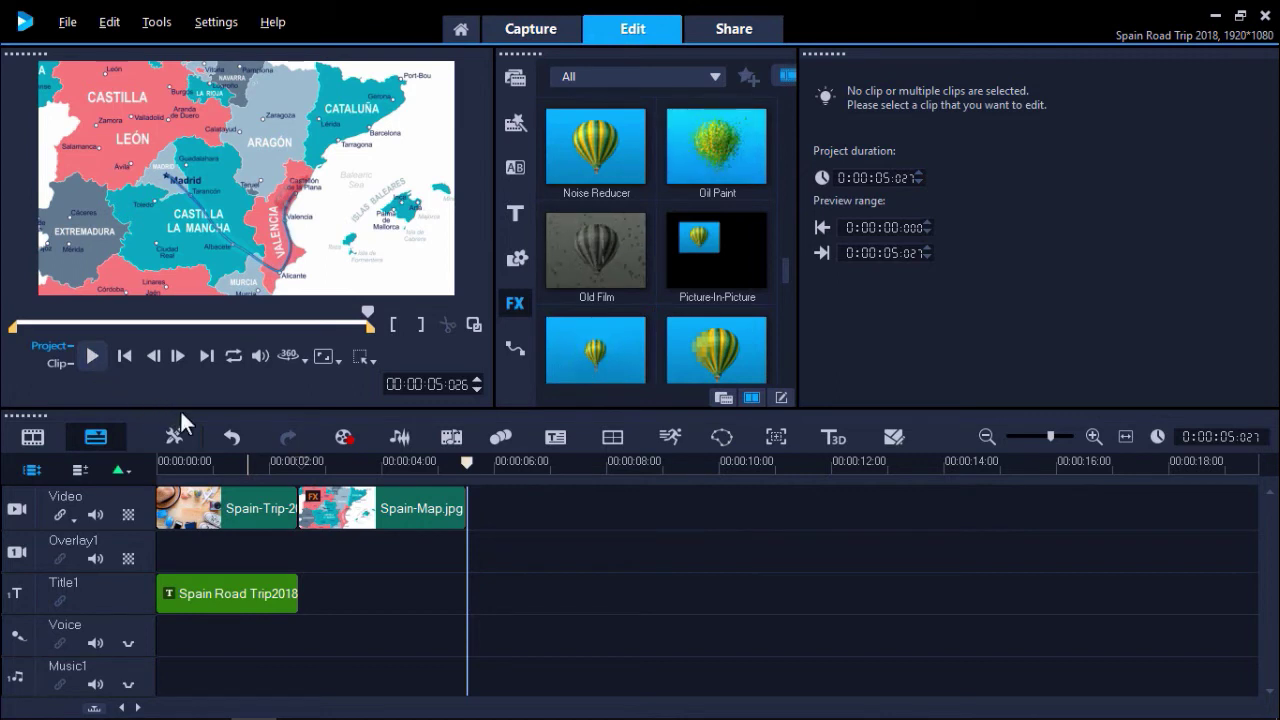
Lengthen Spain-Map.jpg so the project runs 9 seconds and replay the animation from 2 s
{"action": "left_click", "coordinate": [374, 506]}
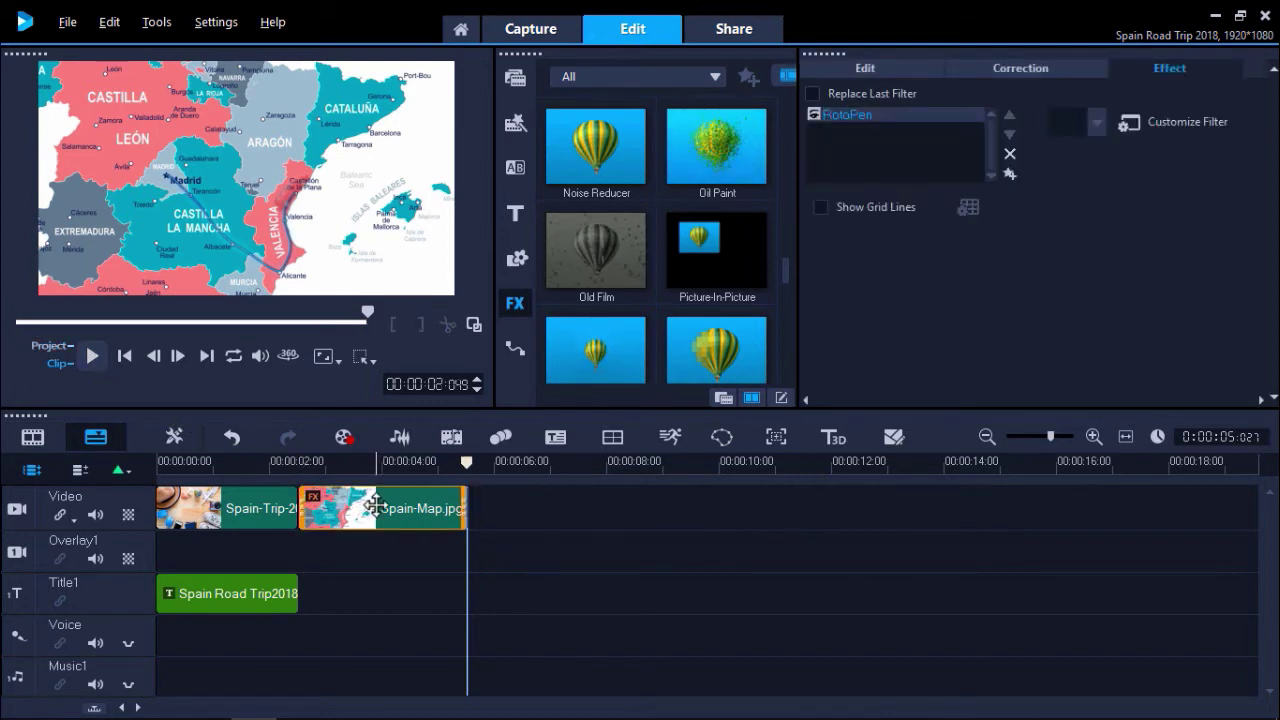
{"action": "left_click_drag", "start_coordinate": [468, 510], "coordinate": [662, 513]}
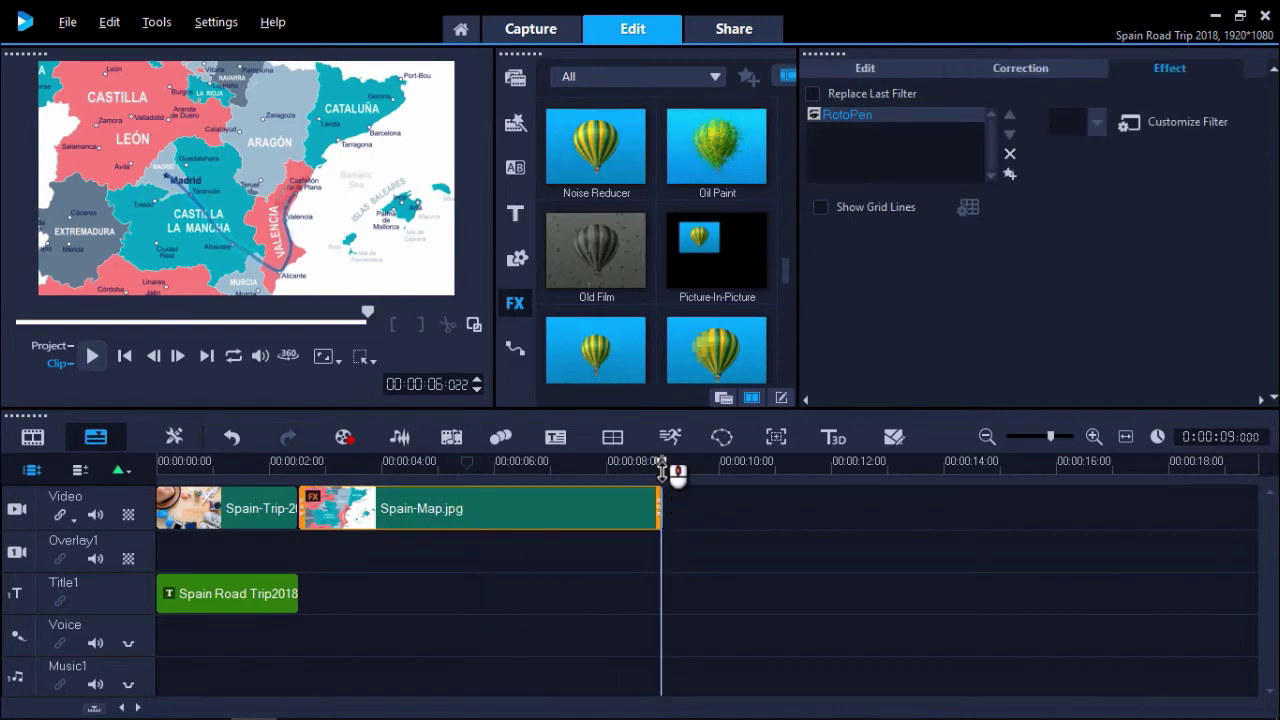
{"action": "left_click", "coordinate": [700, 510]}
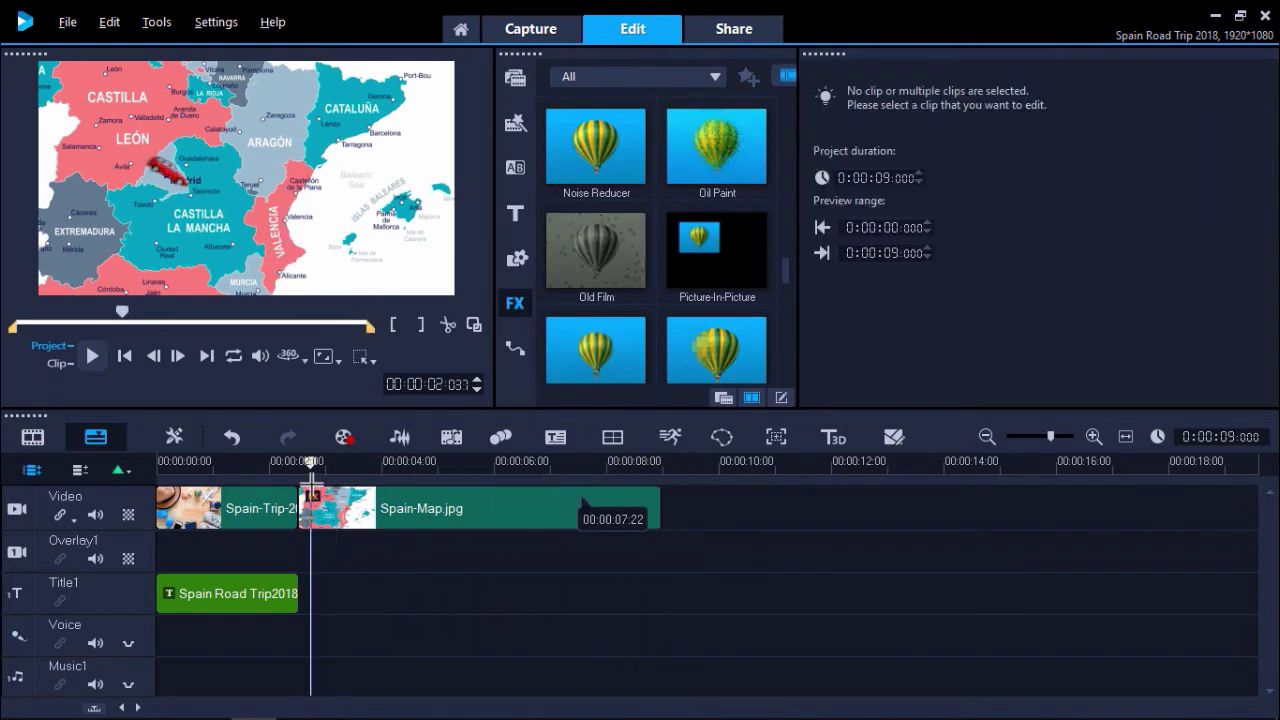
{"action": "left_click", "coordinate": [88, 360]}
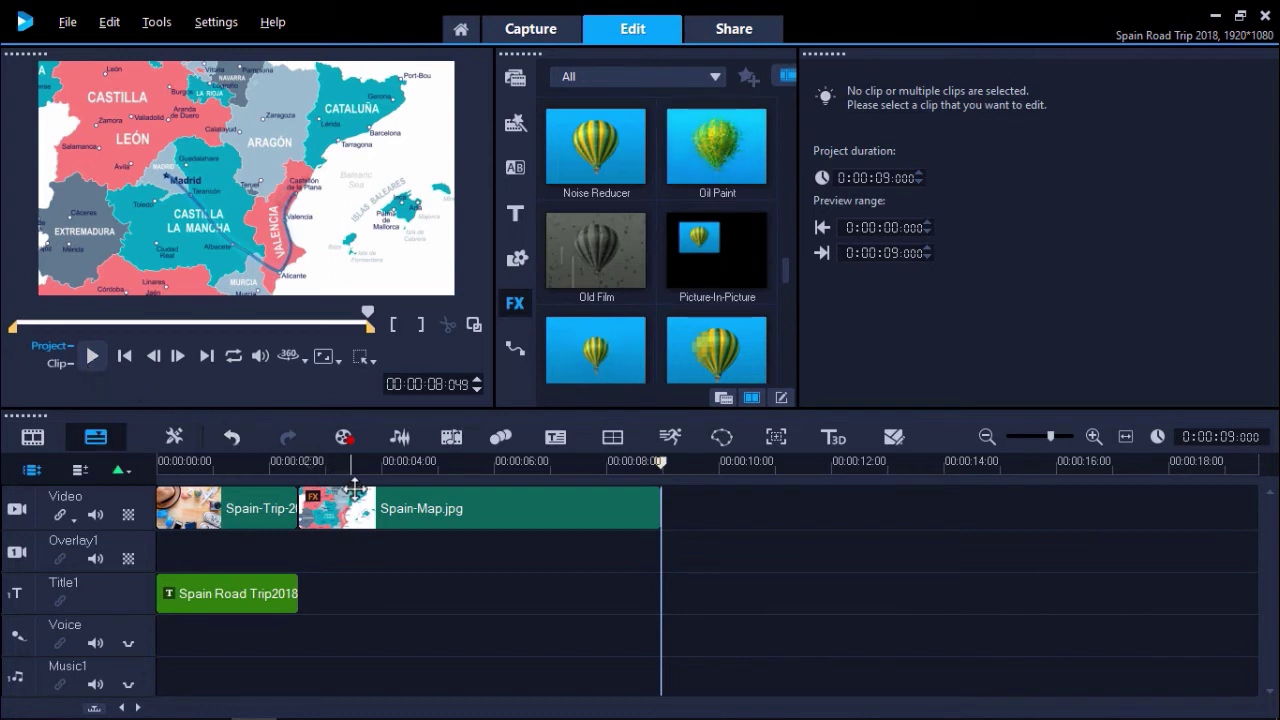
Add a second RotoPen route from Castellón de la Plana past Ibiza to Mallorca
{"action": "left_click", "coordinate": [387, 500]}
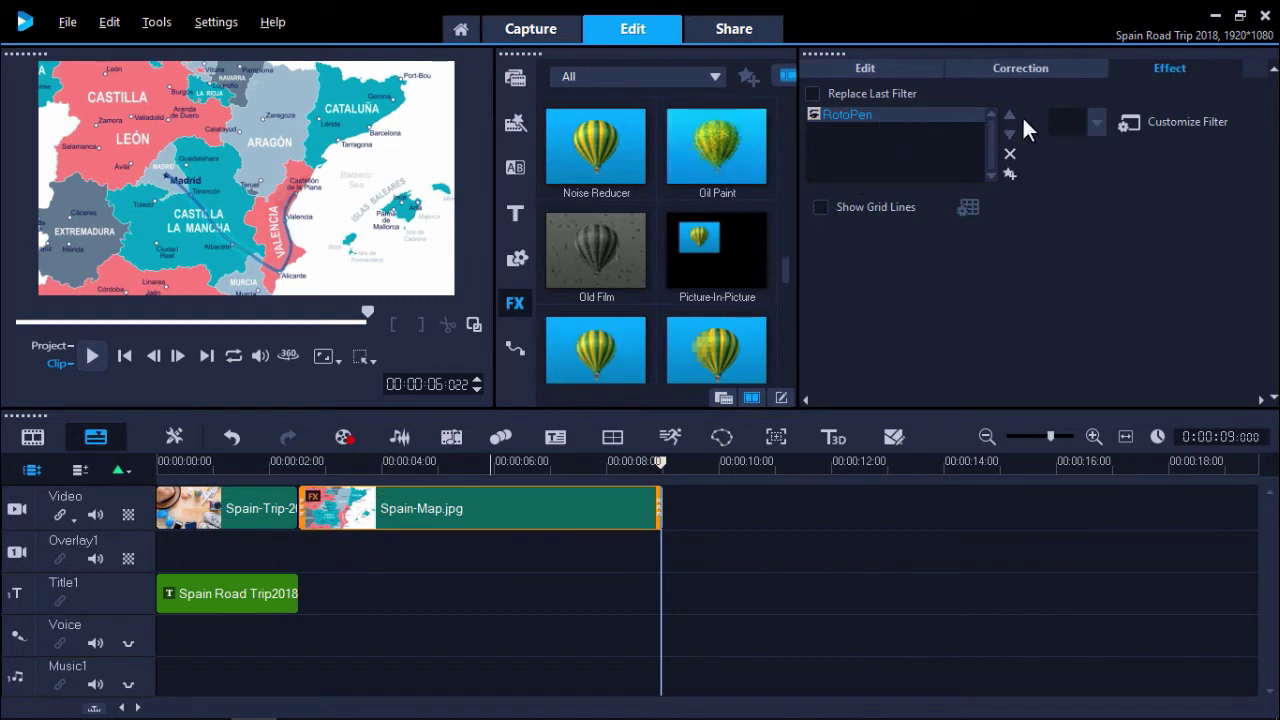
{"action": "left_click", "coordinate": [1142, 120]}
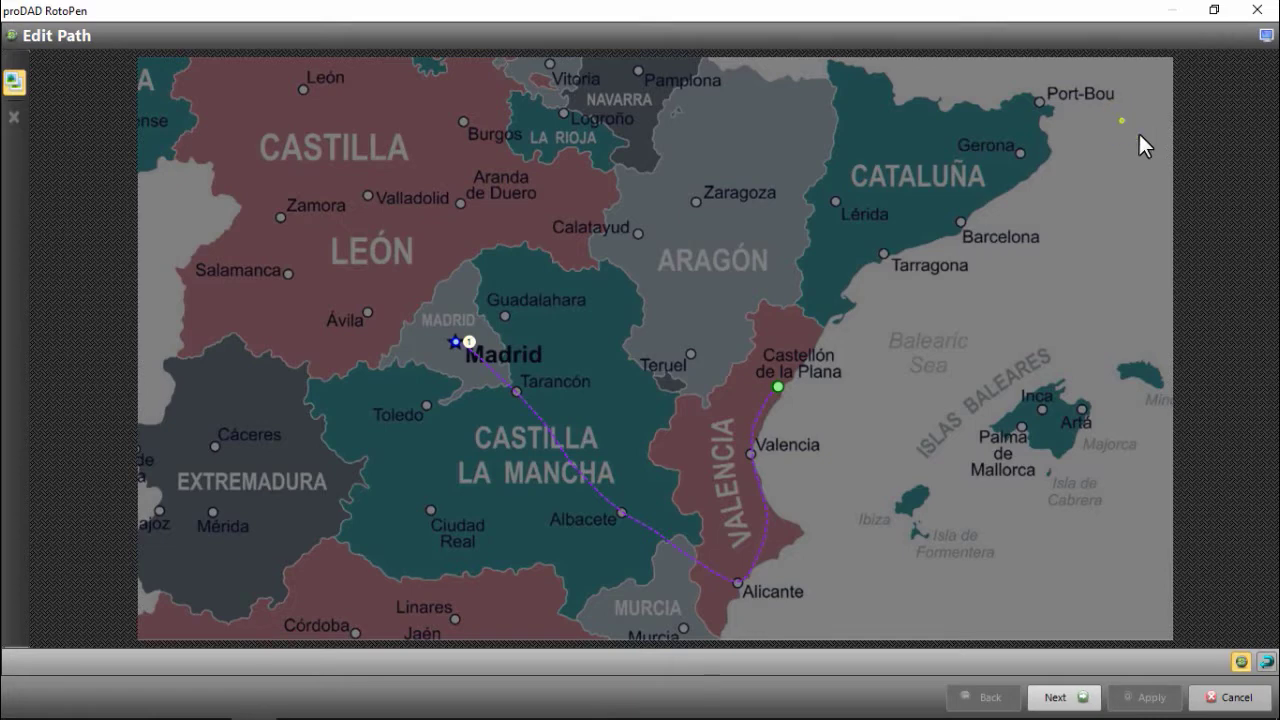
{"action": "left_click", "coordinate": [1067, 209]}
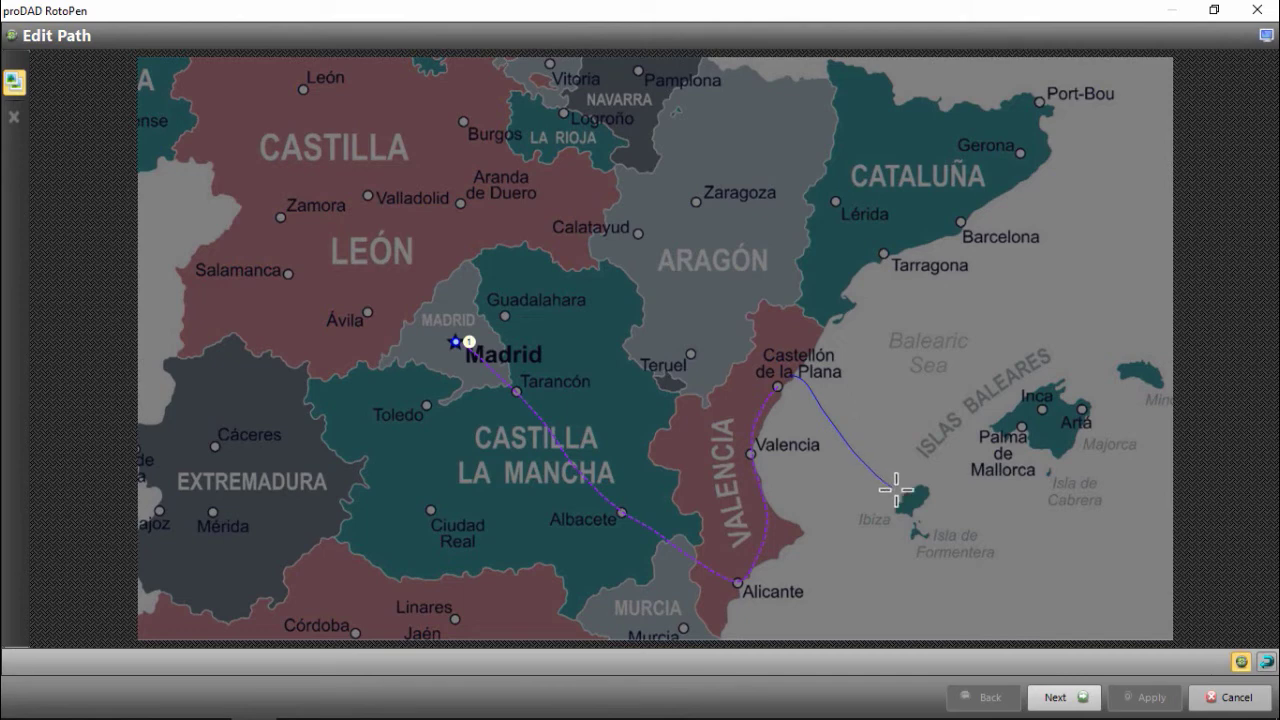
{"action": "left_click", "coordinate": [1057, 437]}
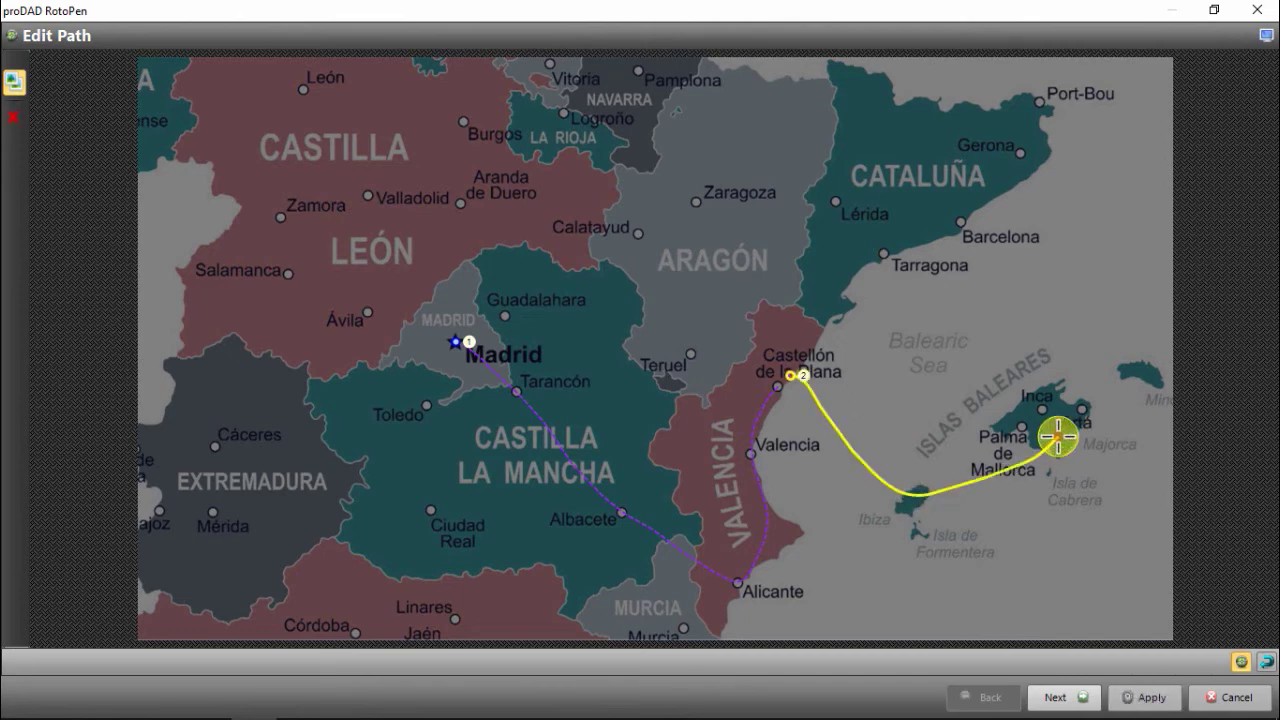
{"action": "left_click", "coordinate": [1057, 697]}
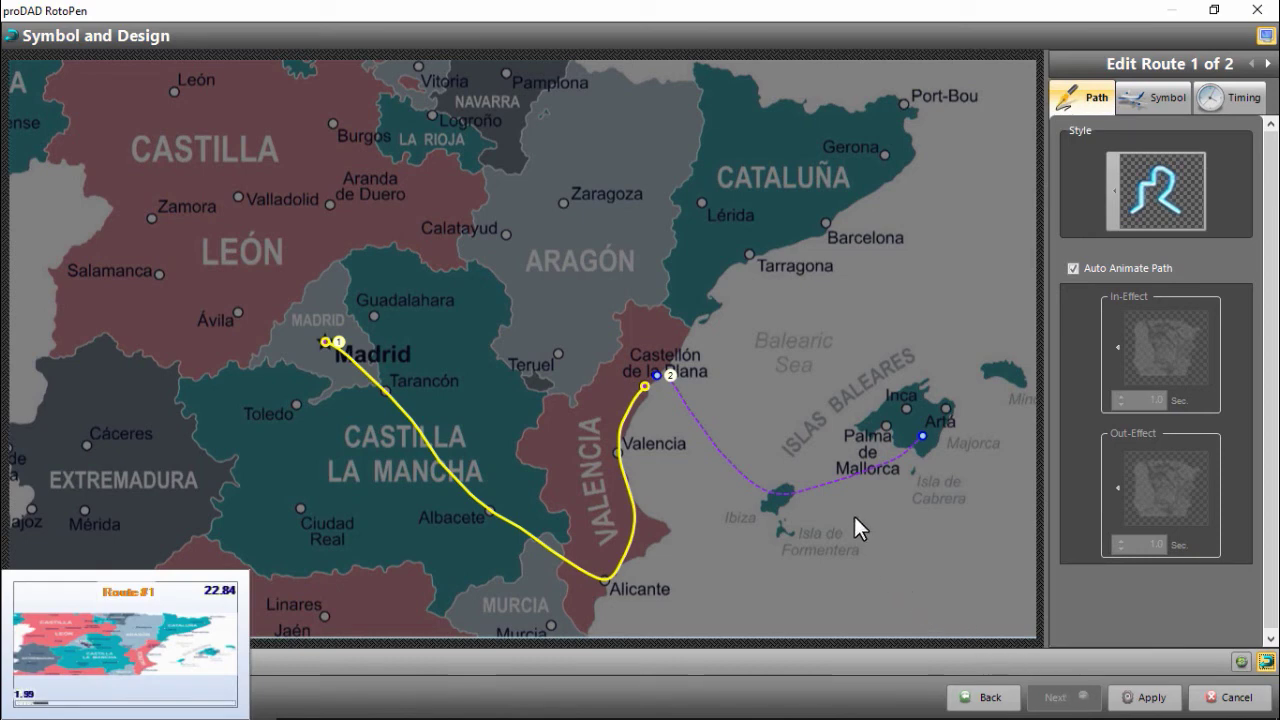
Give the Castellón–Mallorca route the dotted chain line style
{"action": "left_click", "coordinate": [820, 484]}
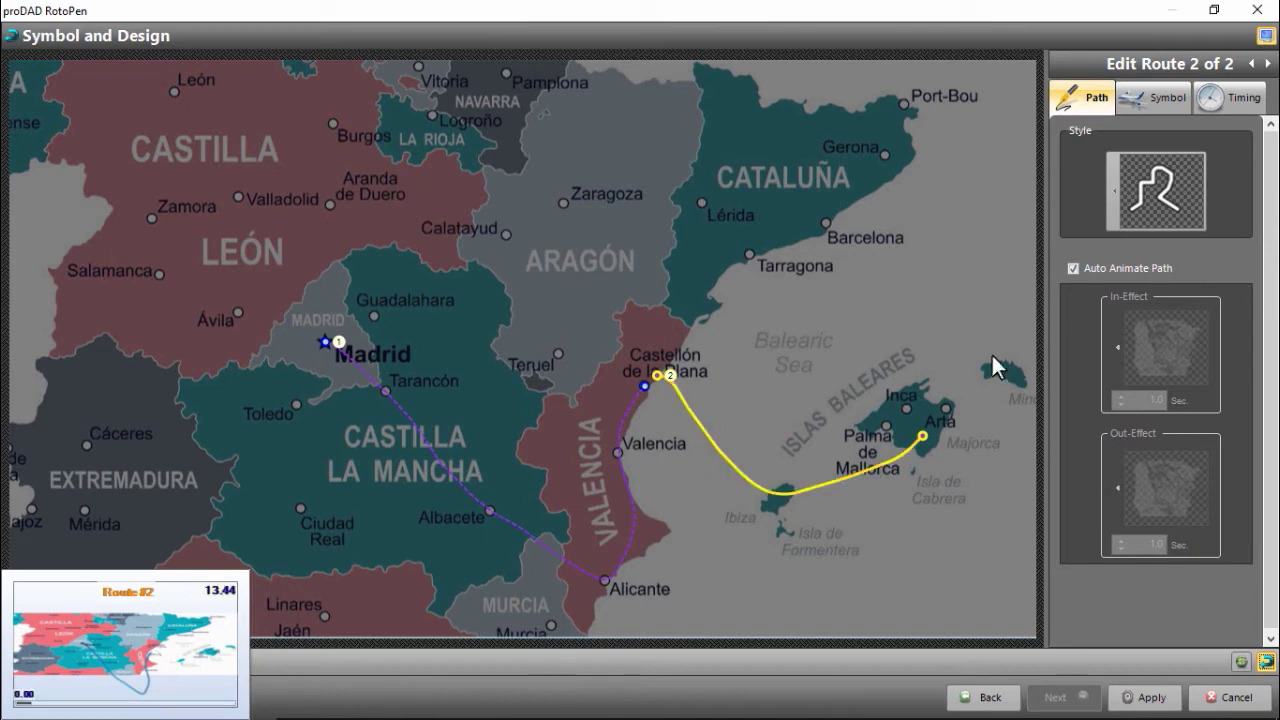
{"action": "left_click", "coordinate": [1128, 220]}
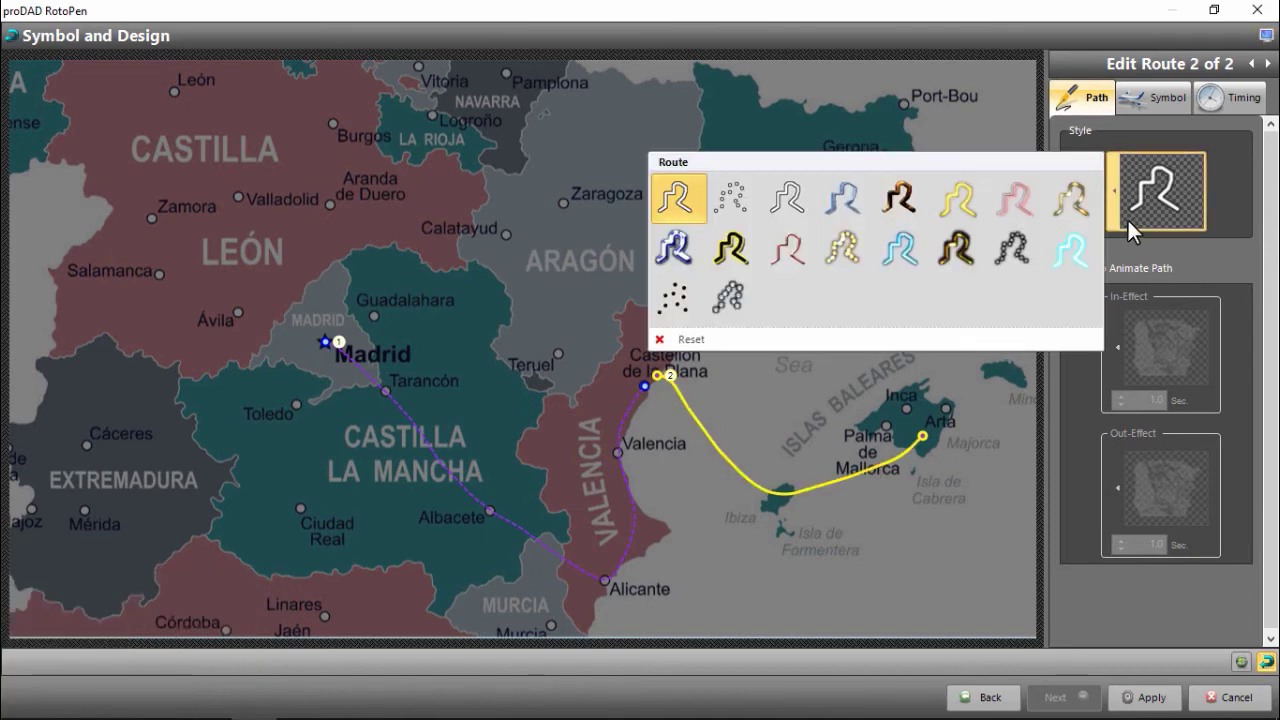
{"action": "left_click", "coordinate": [1013, 241]}
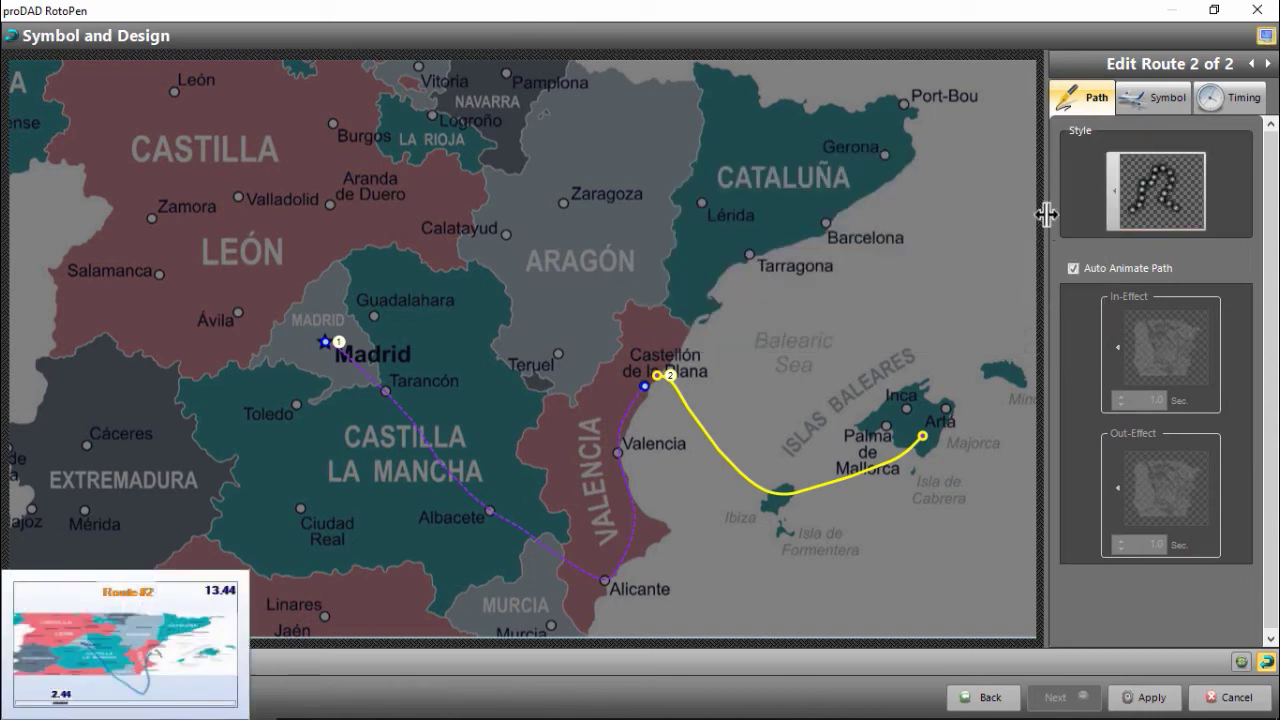
{"action": "left_click", "coordinate": [1160, 100]}
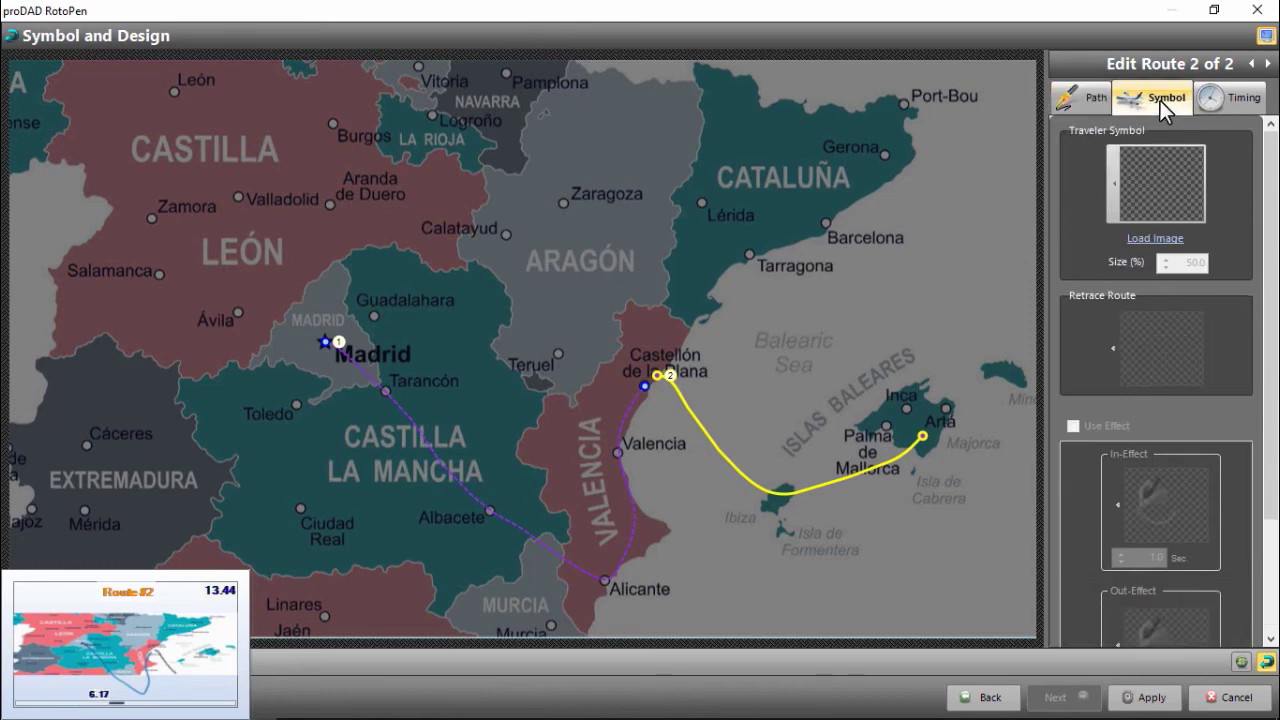
Set the Mallorca route's traveler to a white ship at 150% with a red car retrace symbol
{"action": "left_click", "coordinate": [1148, 172]}
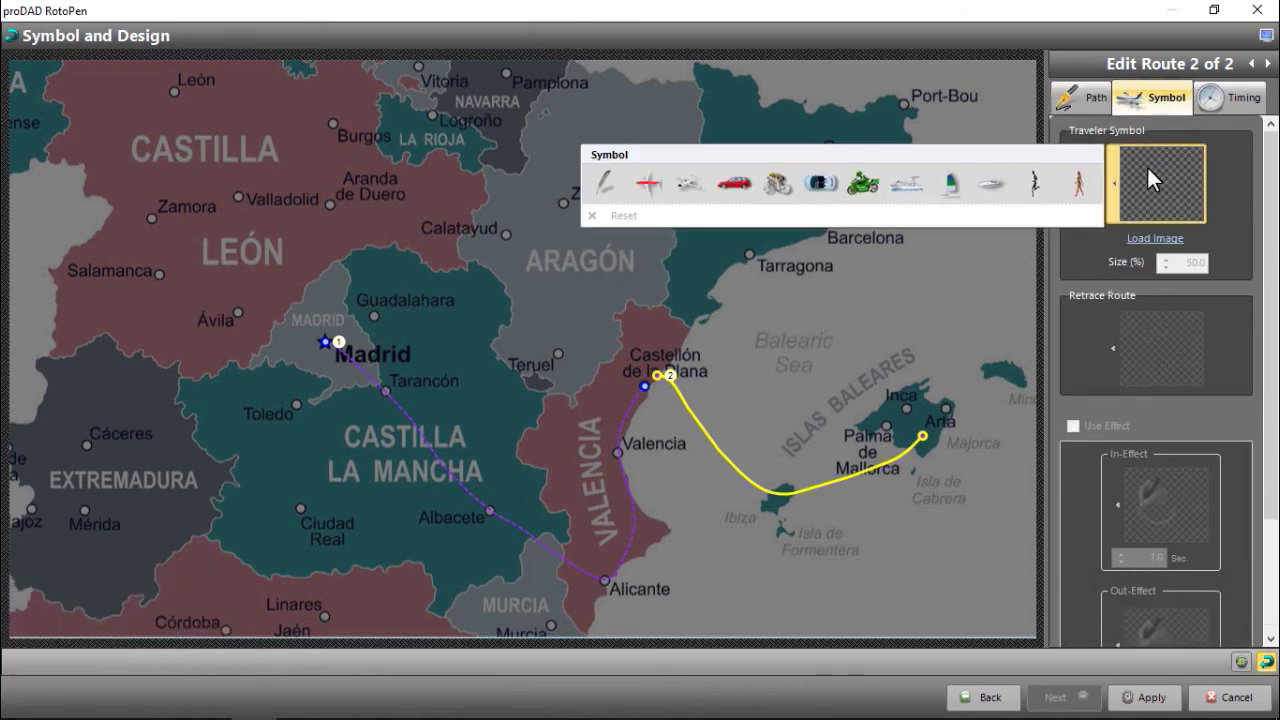
{"action": "mouse_move", "coordinate": [986, 190]}
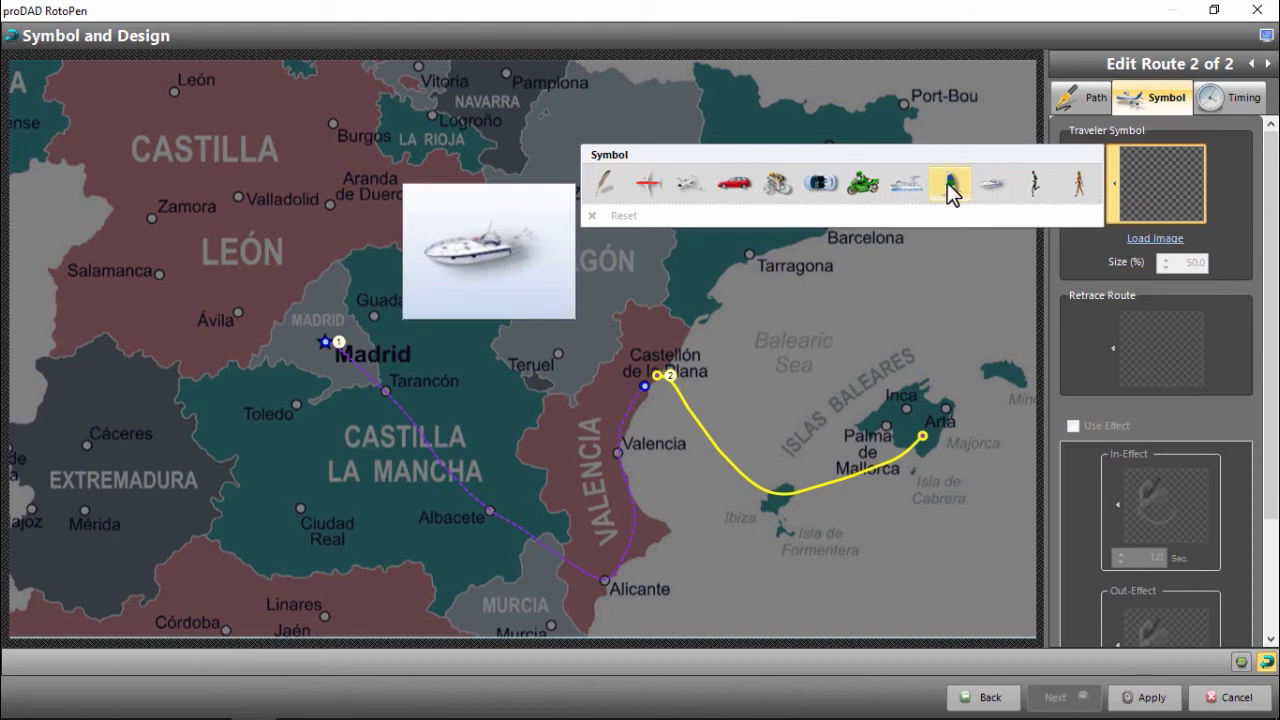
{"action": "left_click", "coordinate": [912, 184]}
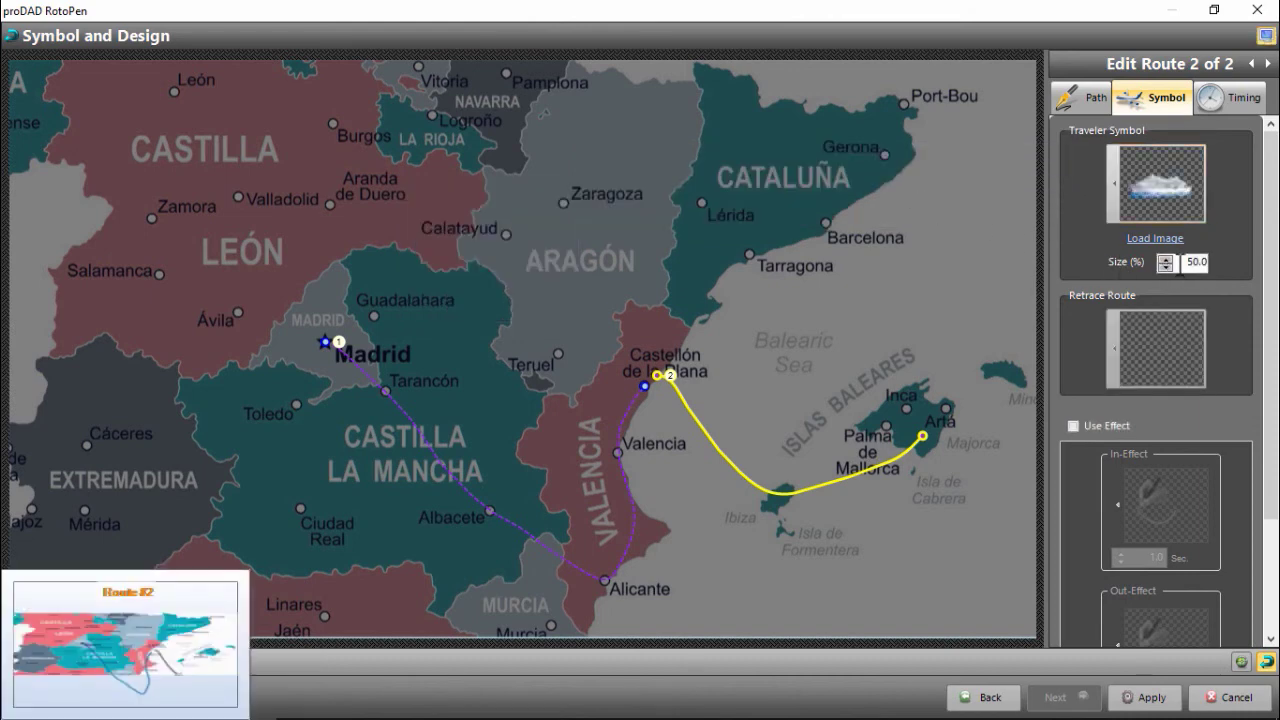
{"action": "left_click", "coordinate": [1190, 263]}
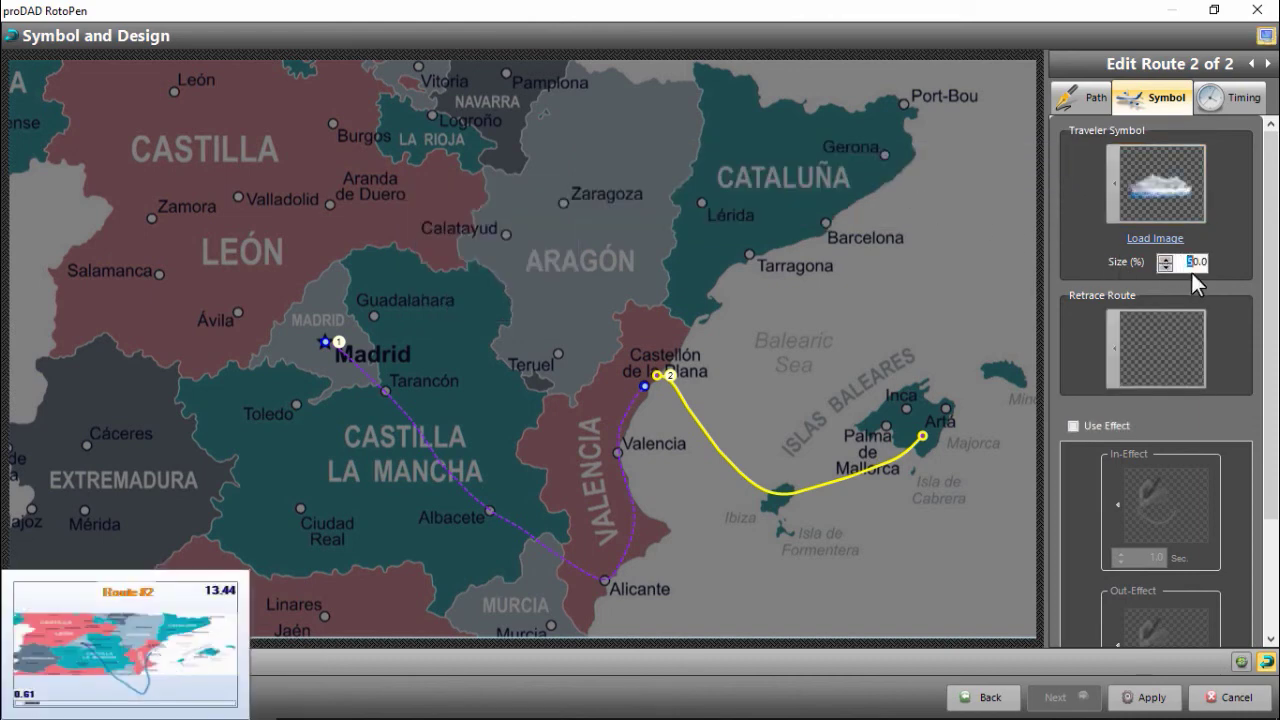
{"action": "left_click", "coordinate": [1177, 336]}
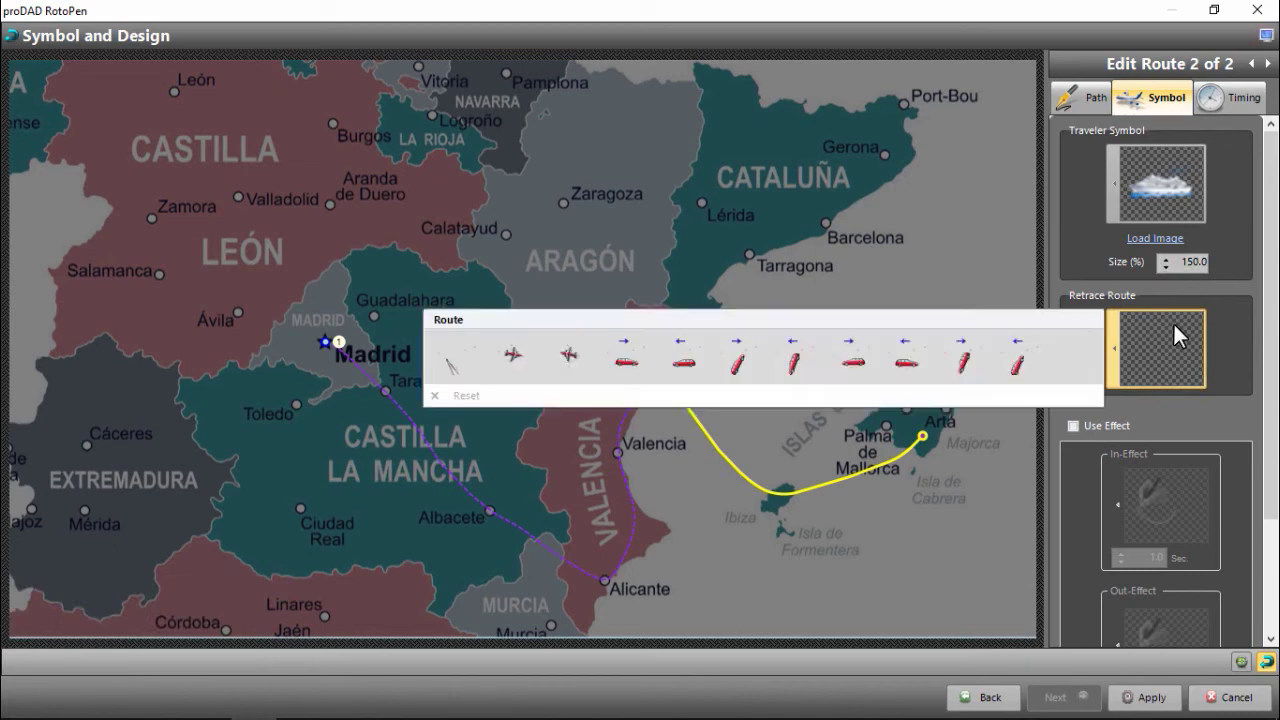
{"action": "left_click", "coordinate": [737, 362]}
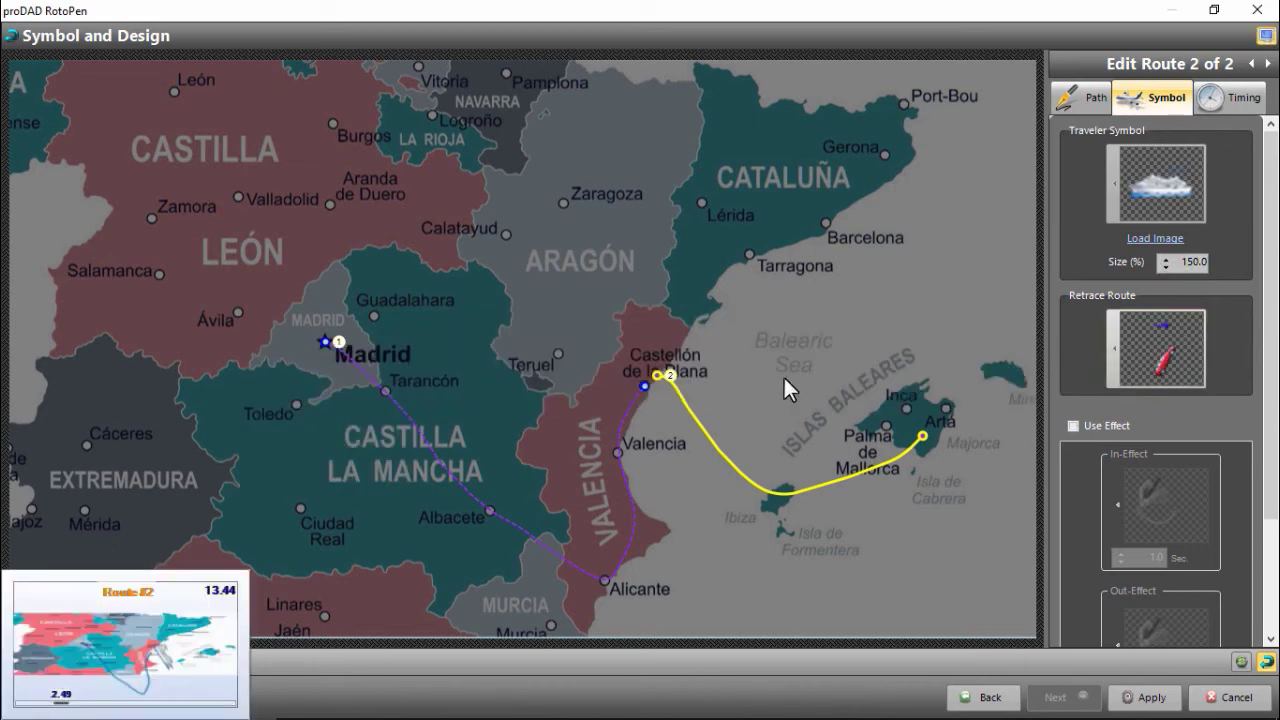
Apply the RotoPen changes and preview the animated routes from 3 seconds
{"action": "left_click", "coordinate": [1140, 697]}
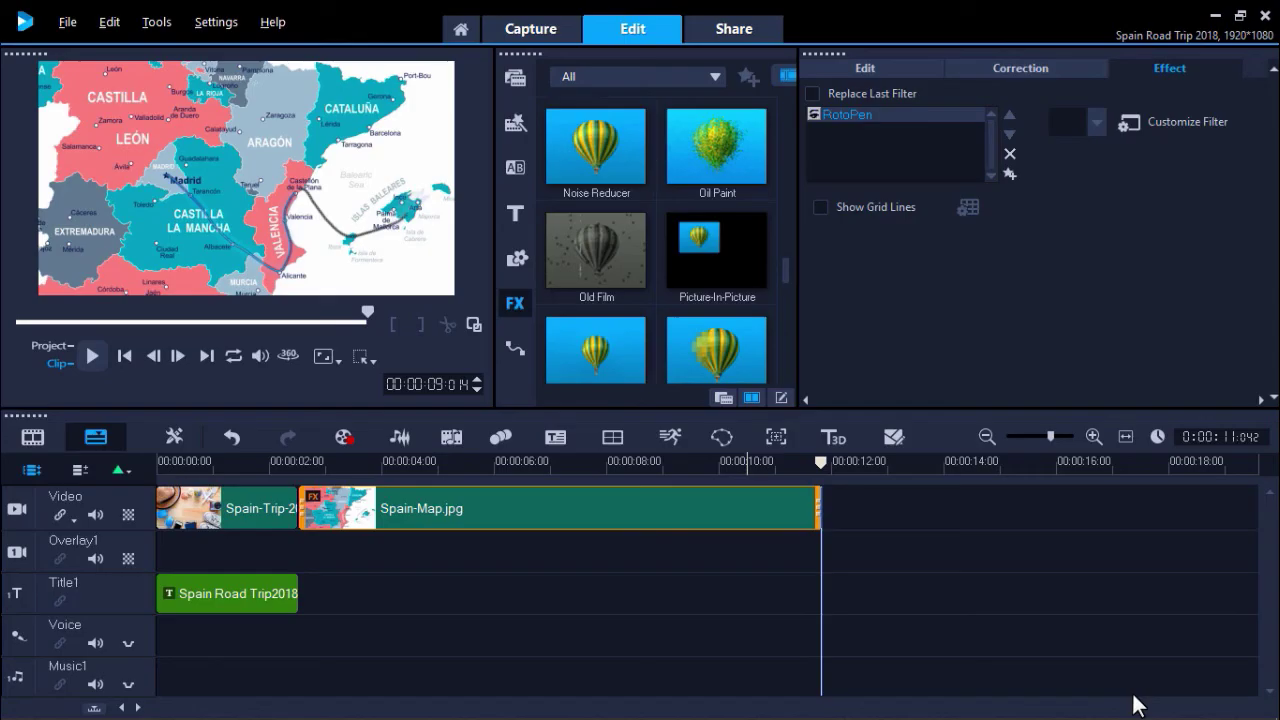
{"action": "left_click", "coordinate": [327, 465]}
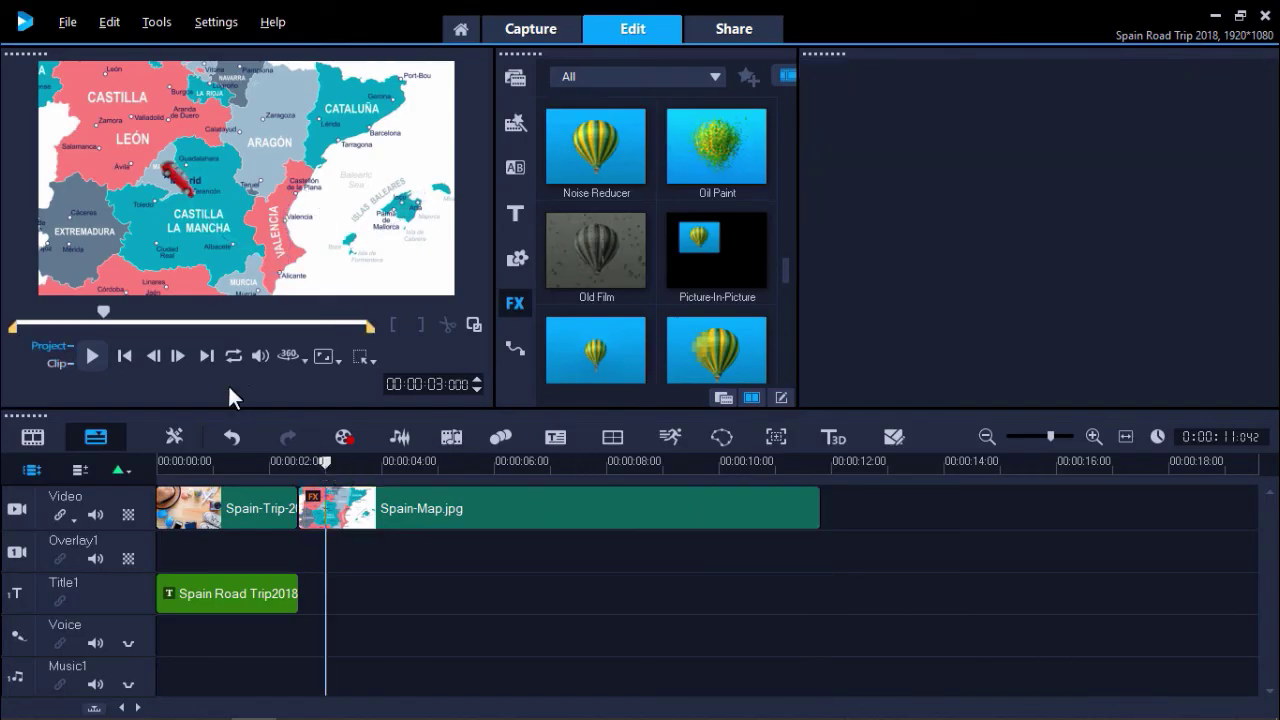
{"action": "left_click", "coordinate": [93, 351]}
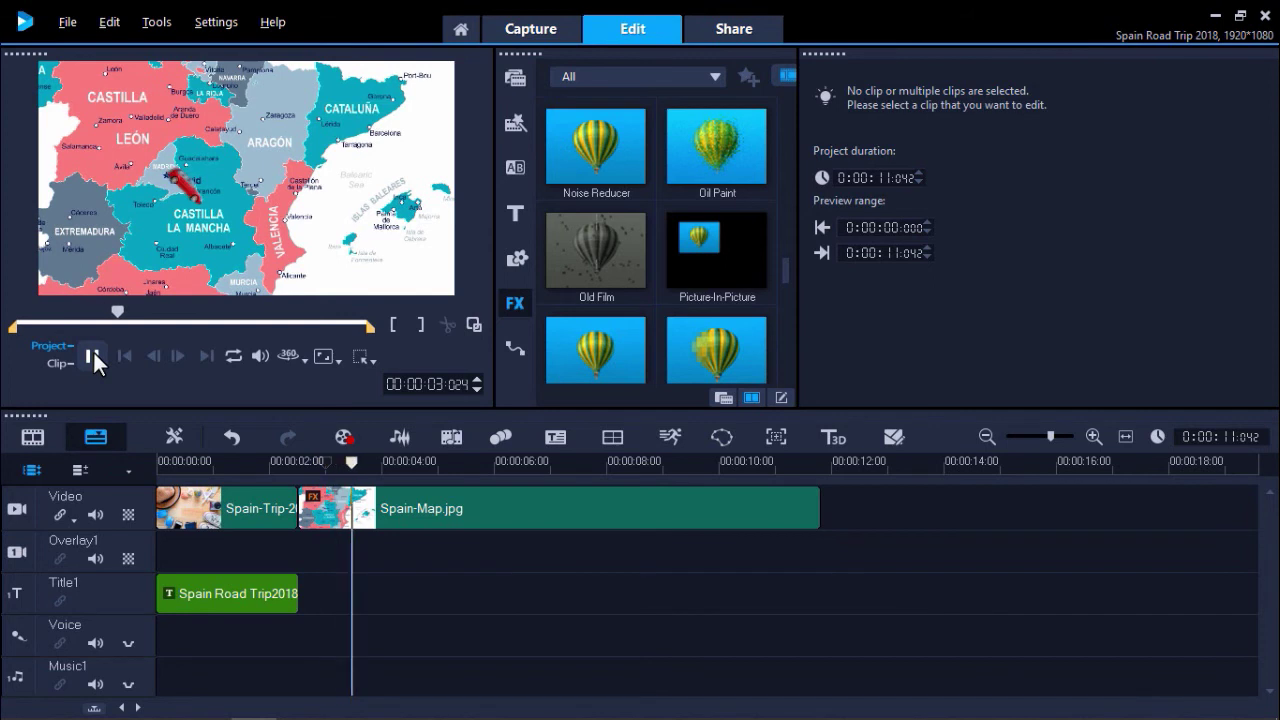